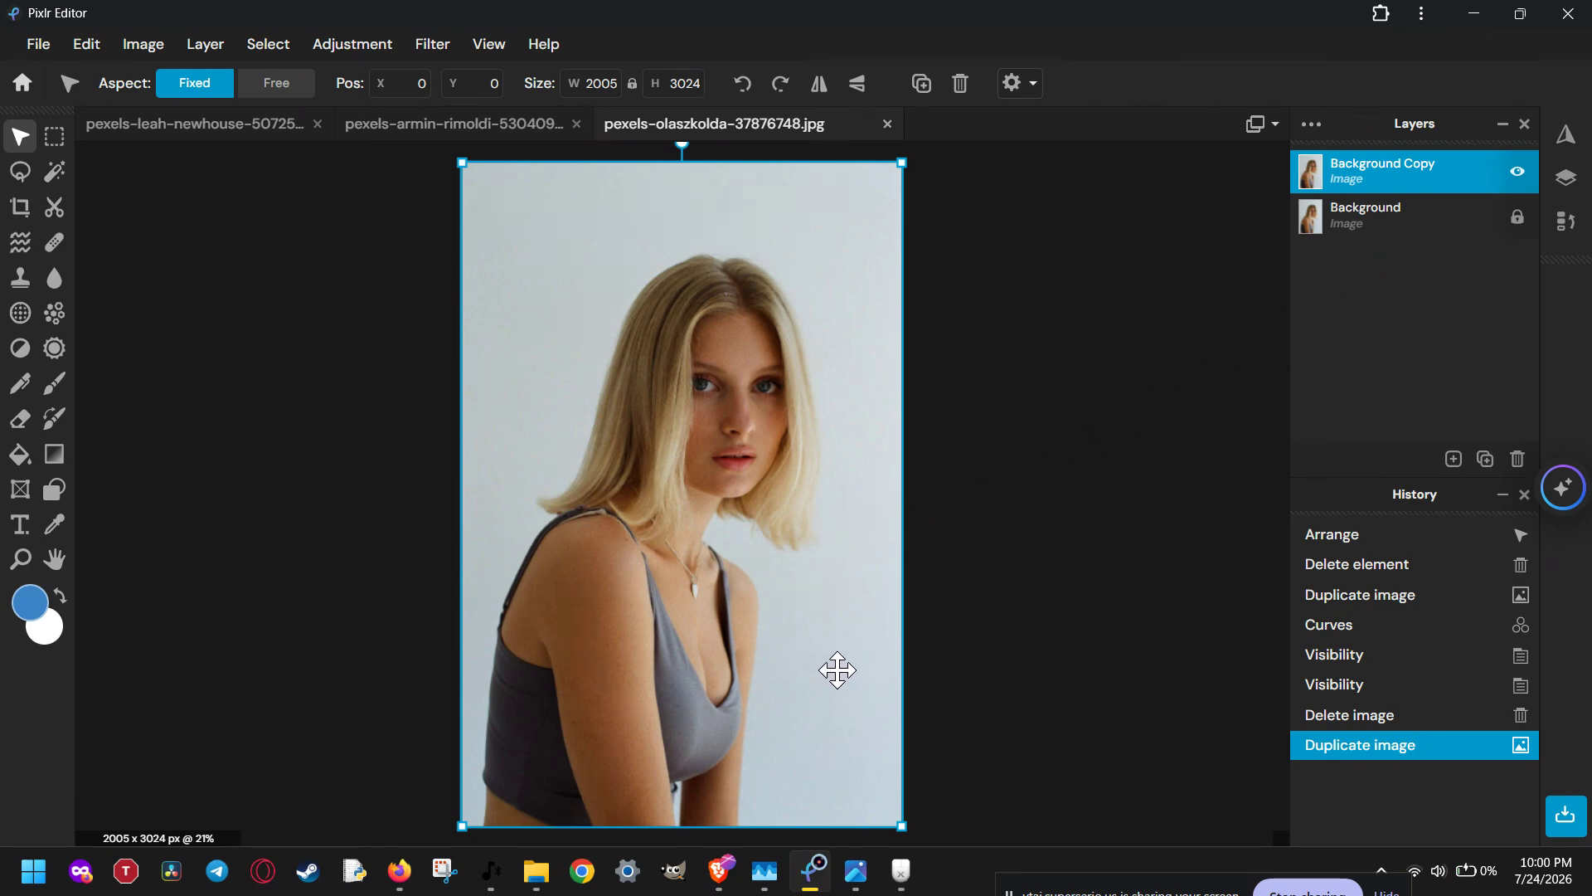
Examine the portrait up close, going from the shoulders to above the head and back to the face
scroll(836, 670, up, 5)
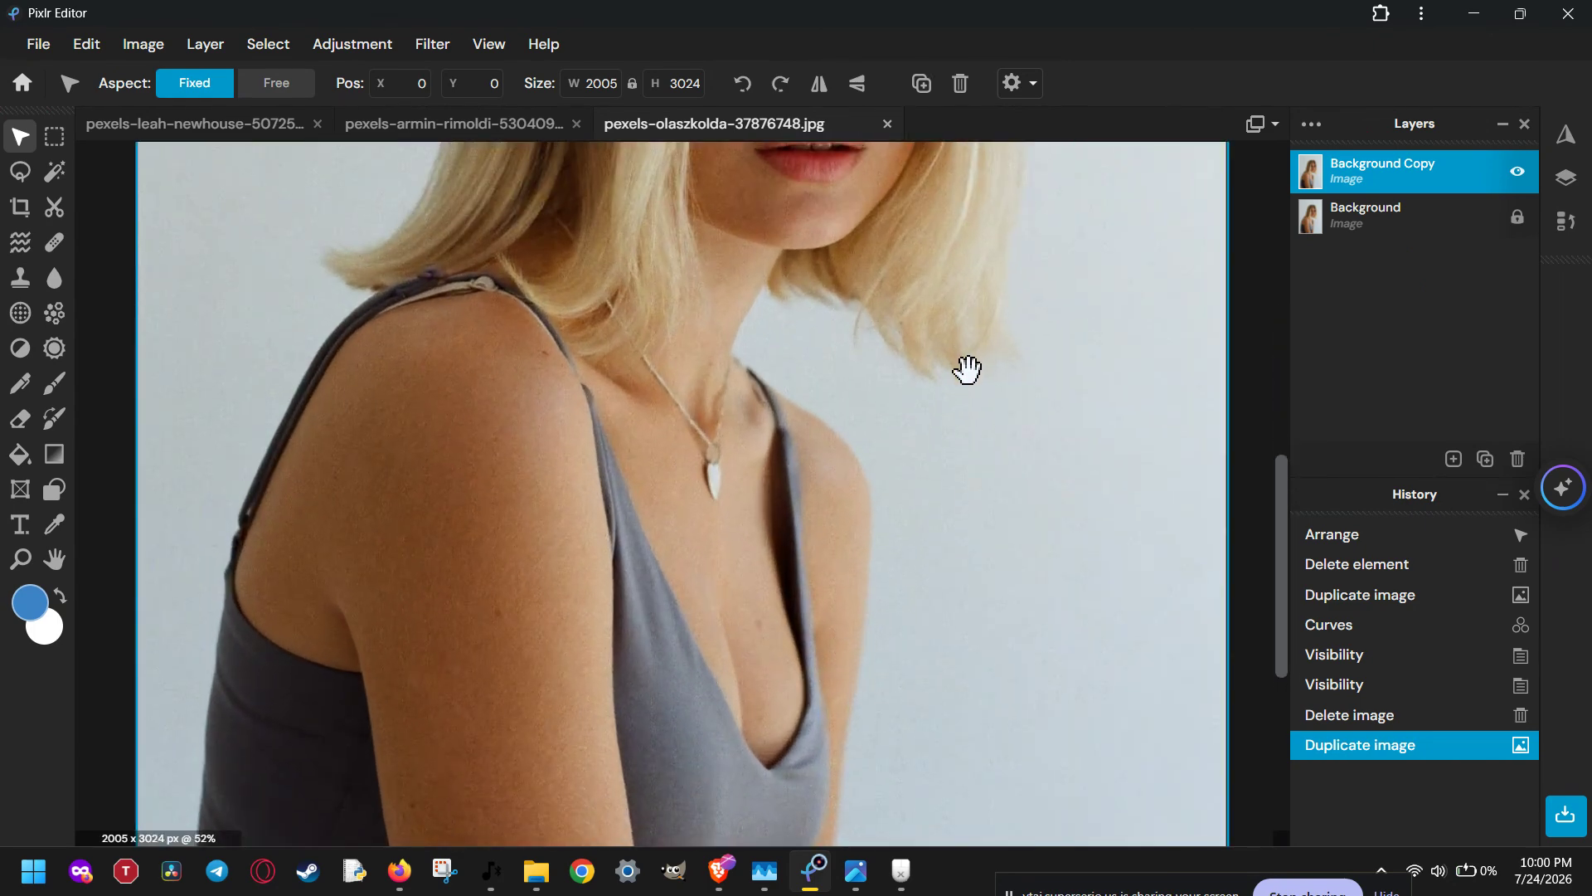
drag(968, 369, 953, 611)
drag(971, 366, 947, 653)
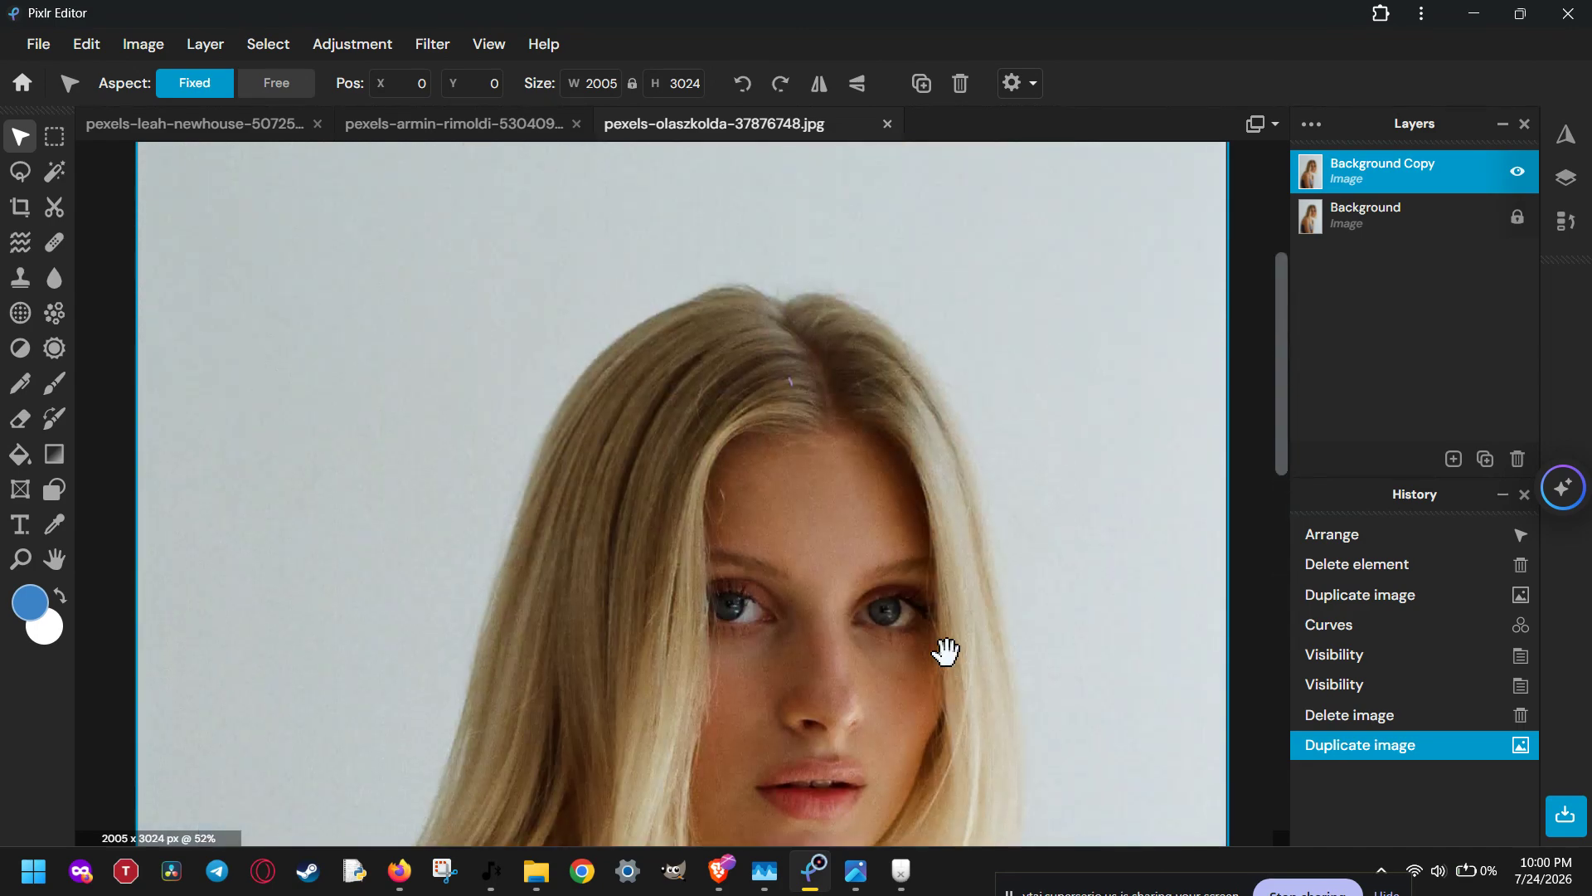
drag(1009, 426, 1012, 684)
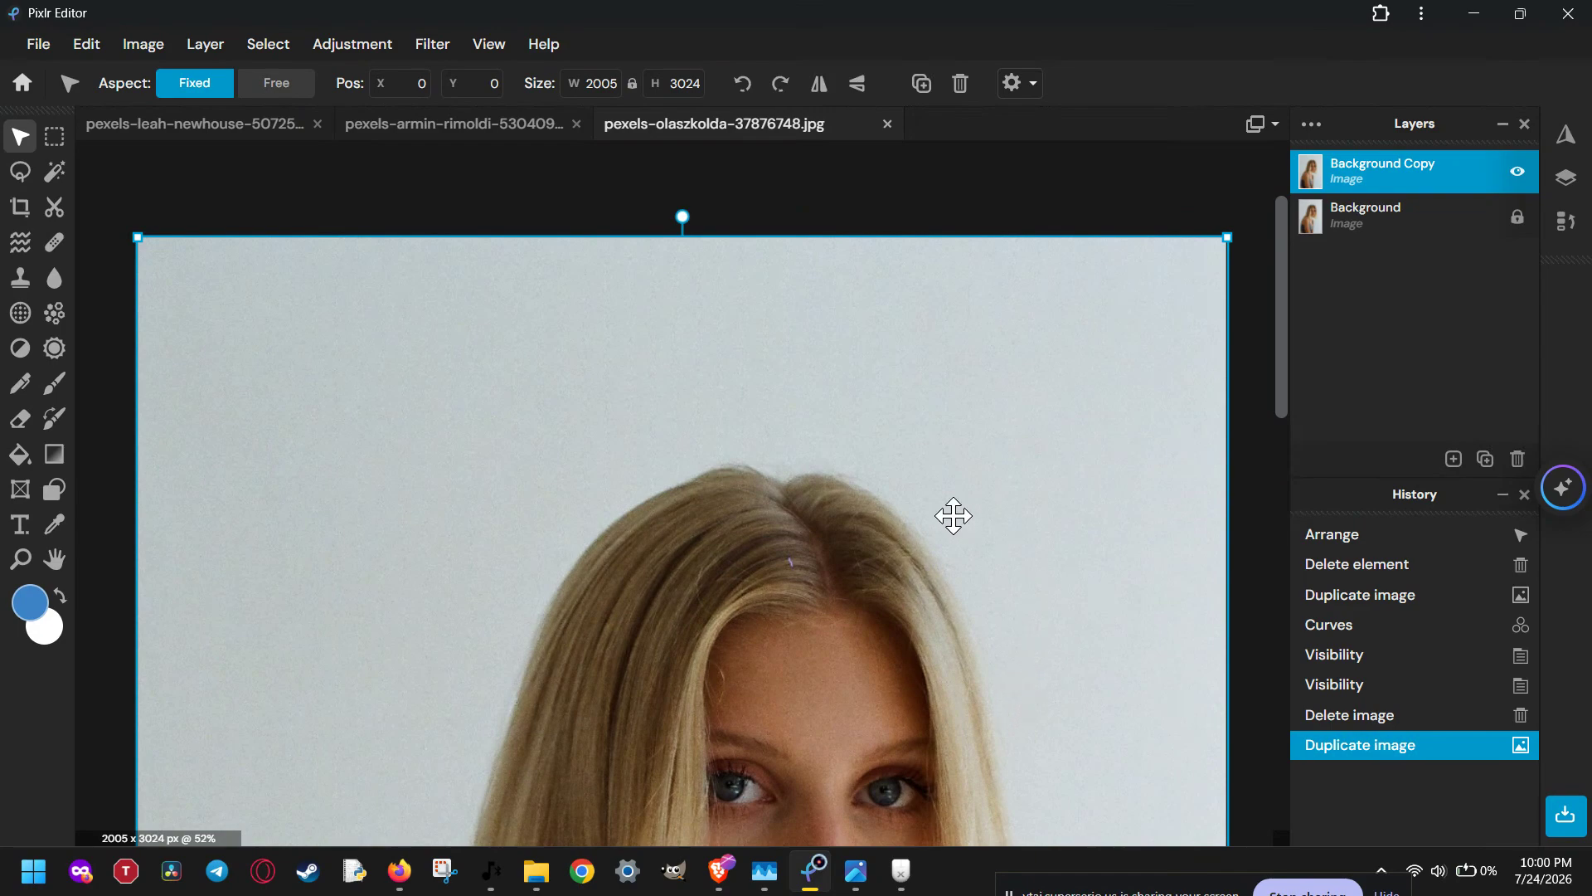
scroll(967, 651, down, 2)
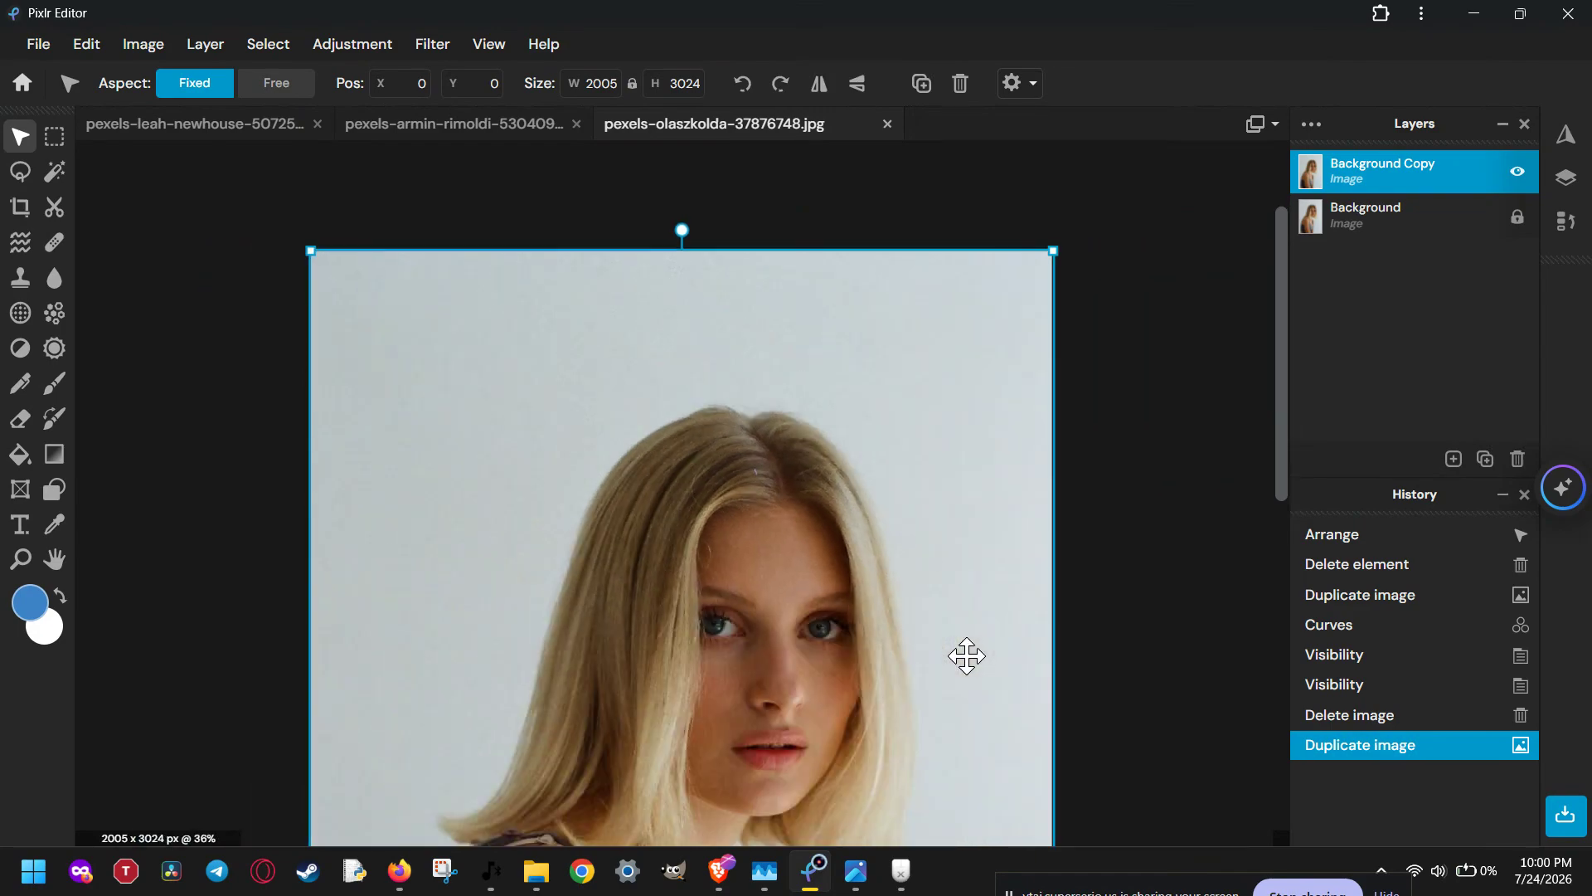
drag(962, 650, 943, 410)
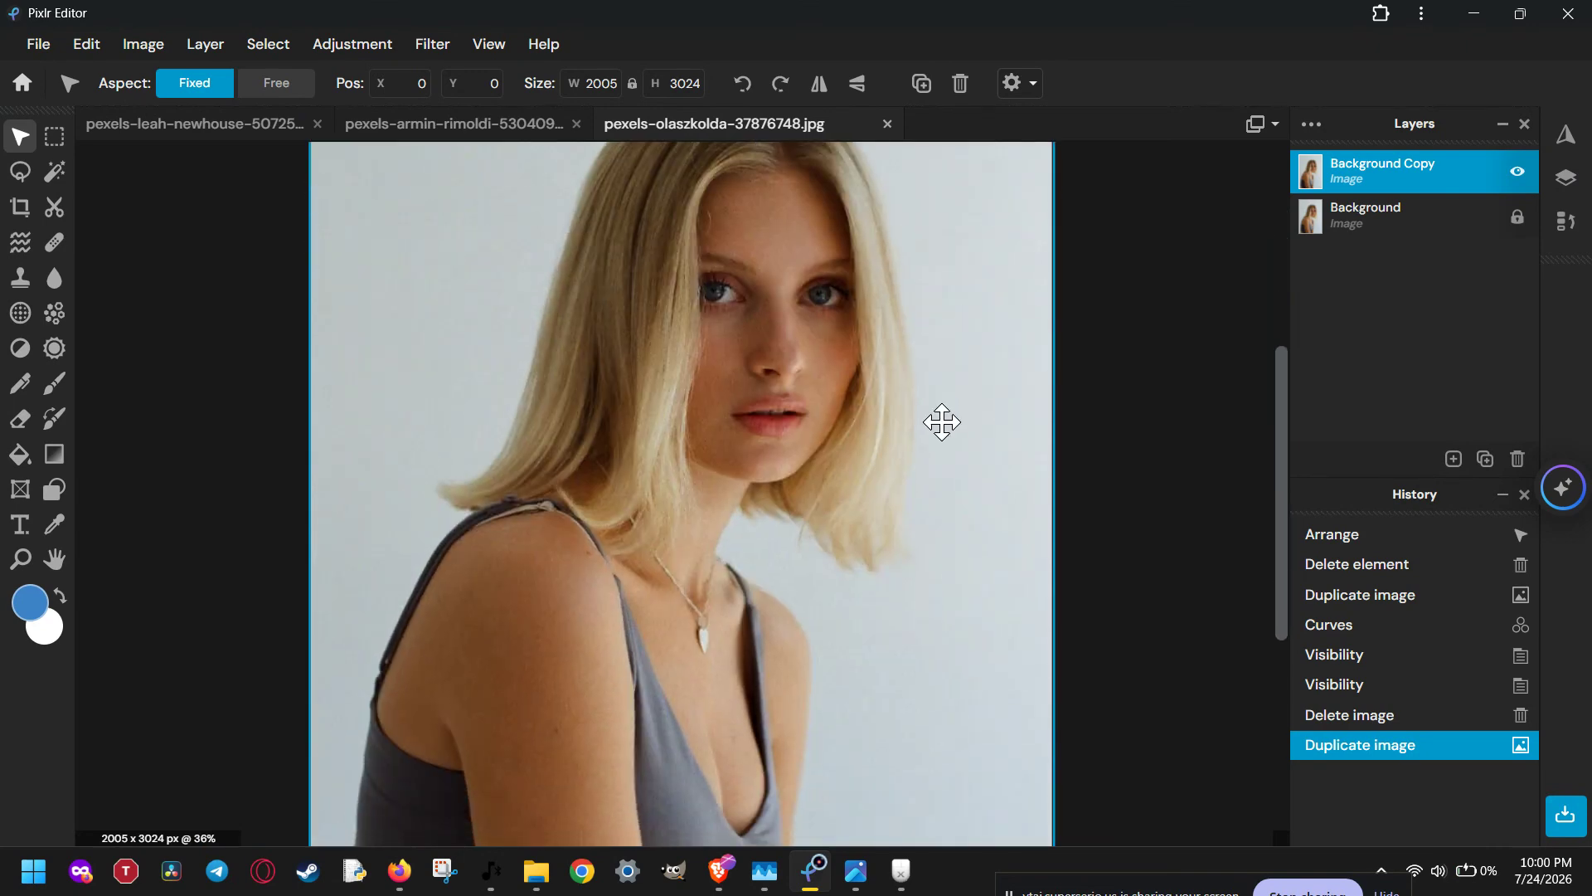
scroll(942, 422, down, 1)
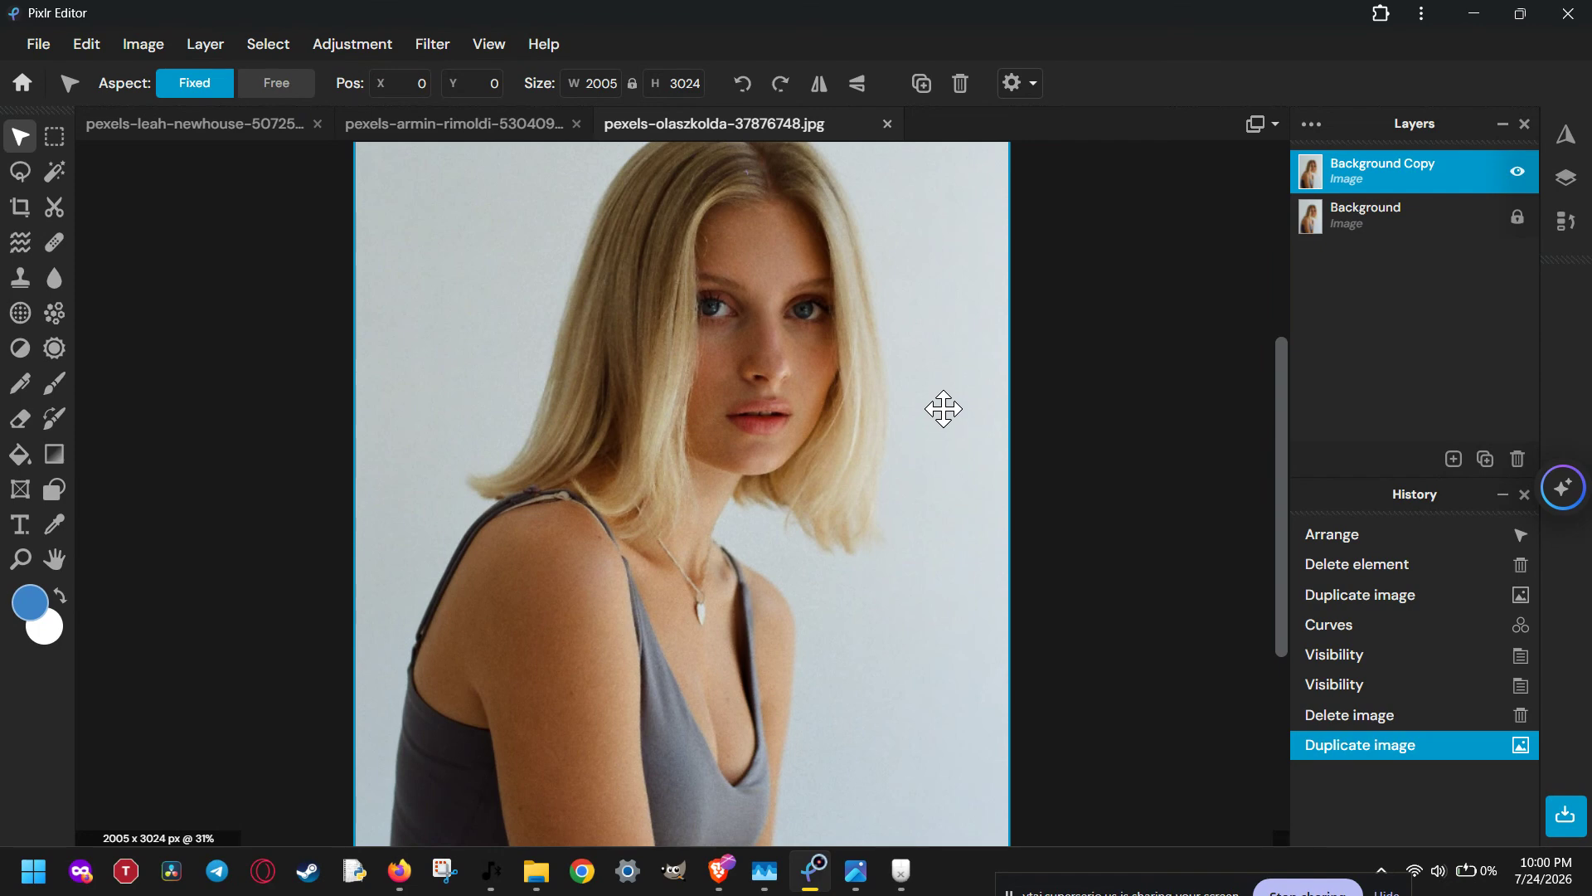
Try resizing the Background Copy layer with Free Transform to about 2013 by 3018 px, and discard the change
key(XF86MonBrightnessUp)
key(ctrl+t)
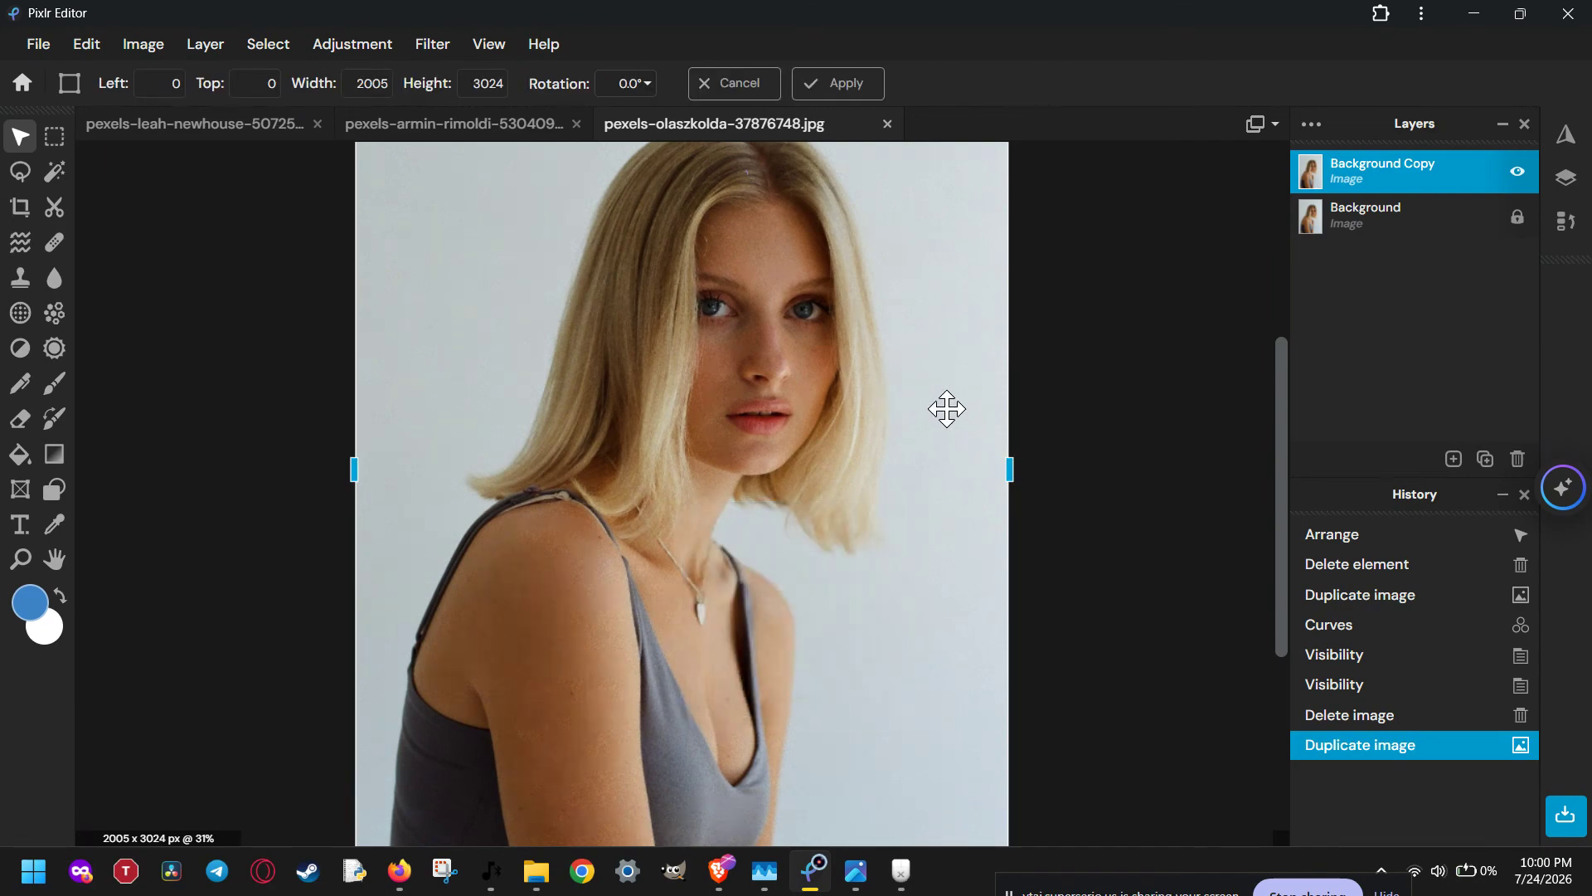
scroll(946, 409, down, 3)
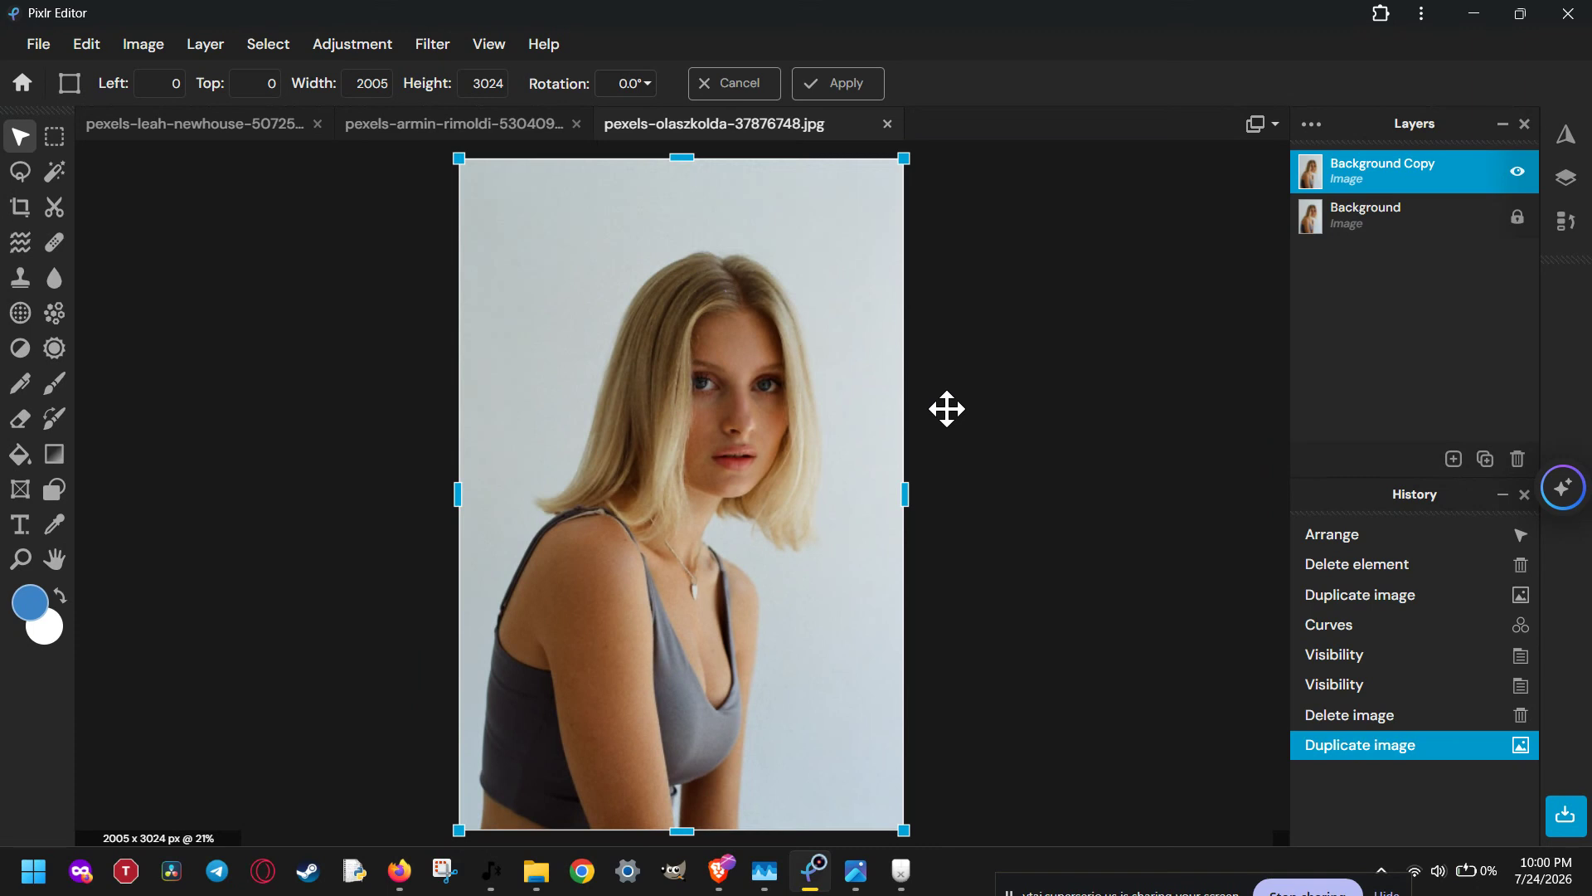
scroll(946, 408, down, 1)
drag(878, 195, 871, 260)
mouse_move(870, 494)
mouse_down()
mouse_move(697, 486)
mouse_move(876, 494)
mouse_up()
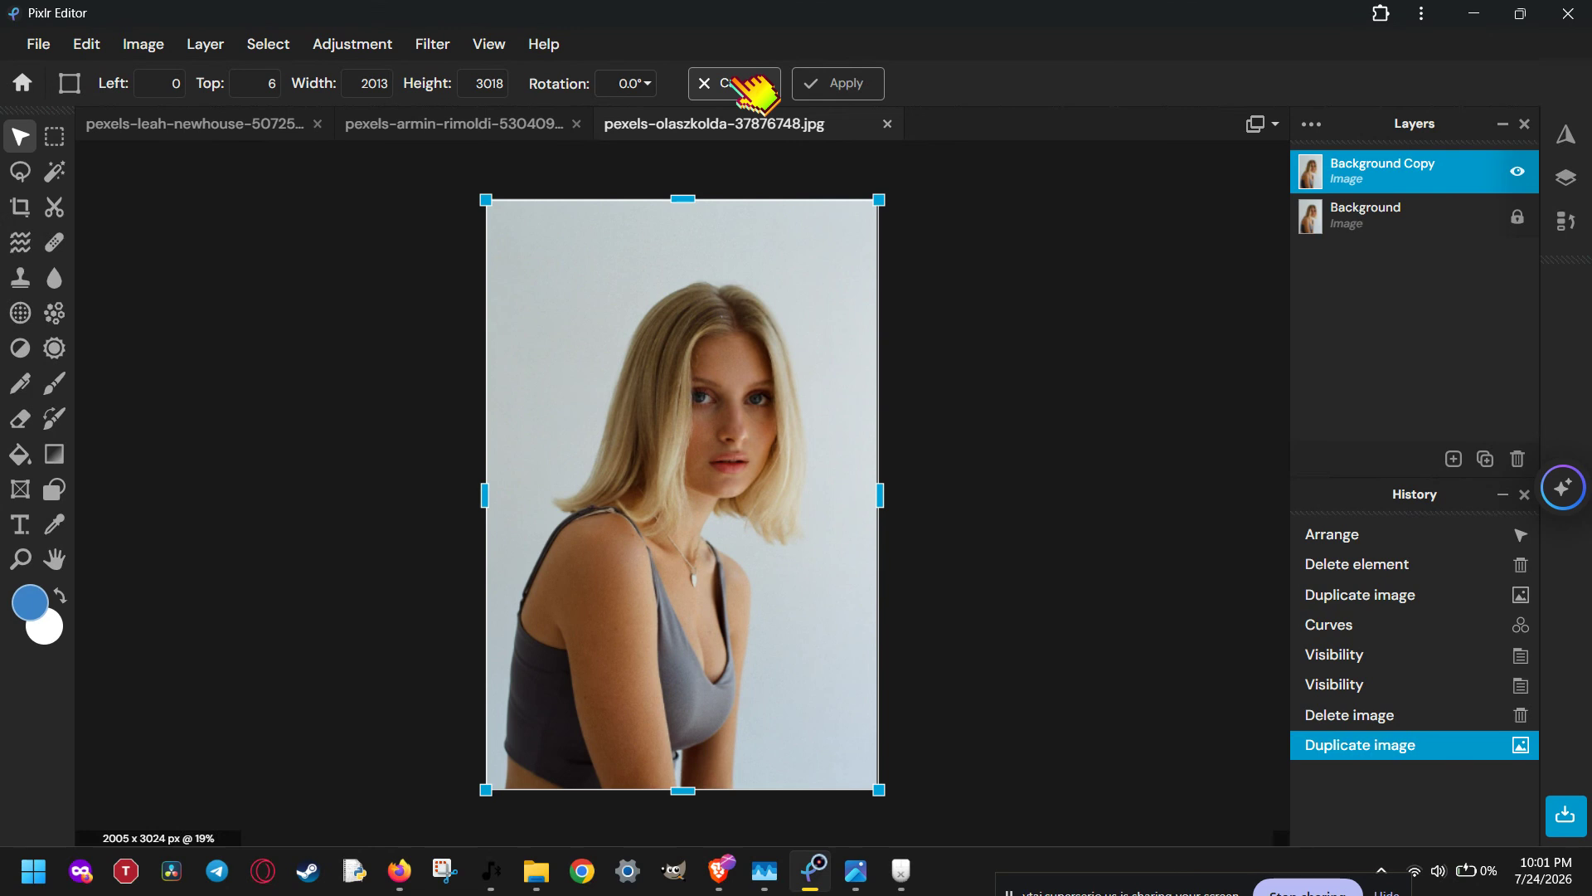
click(735, 83)
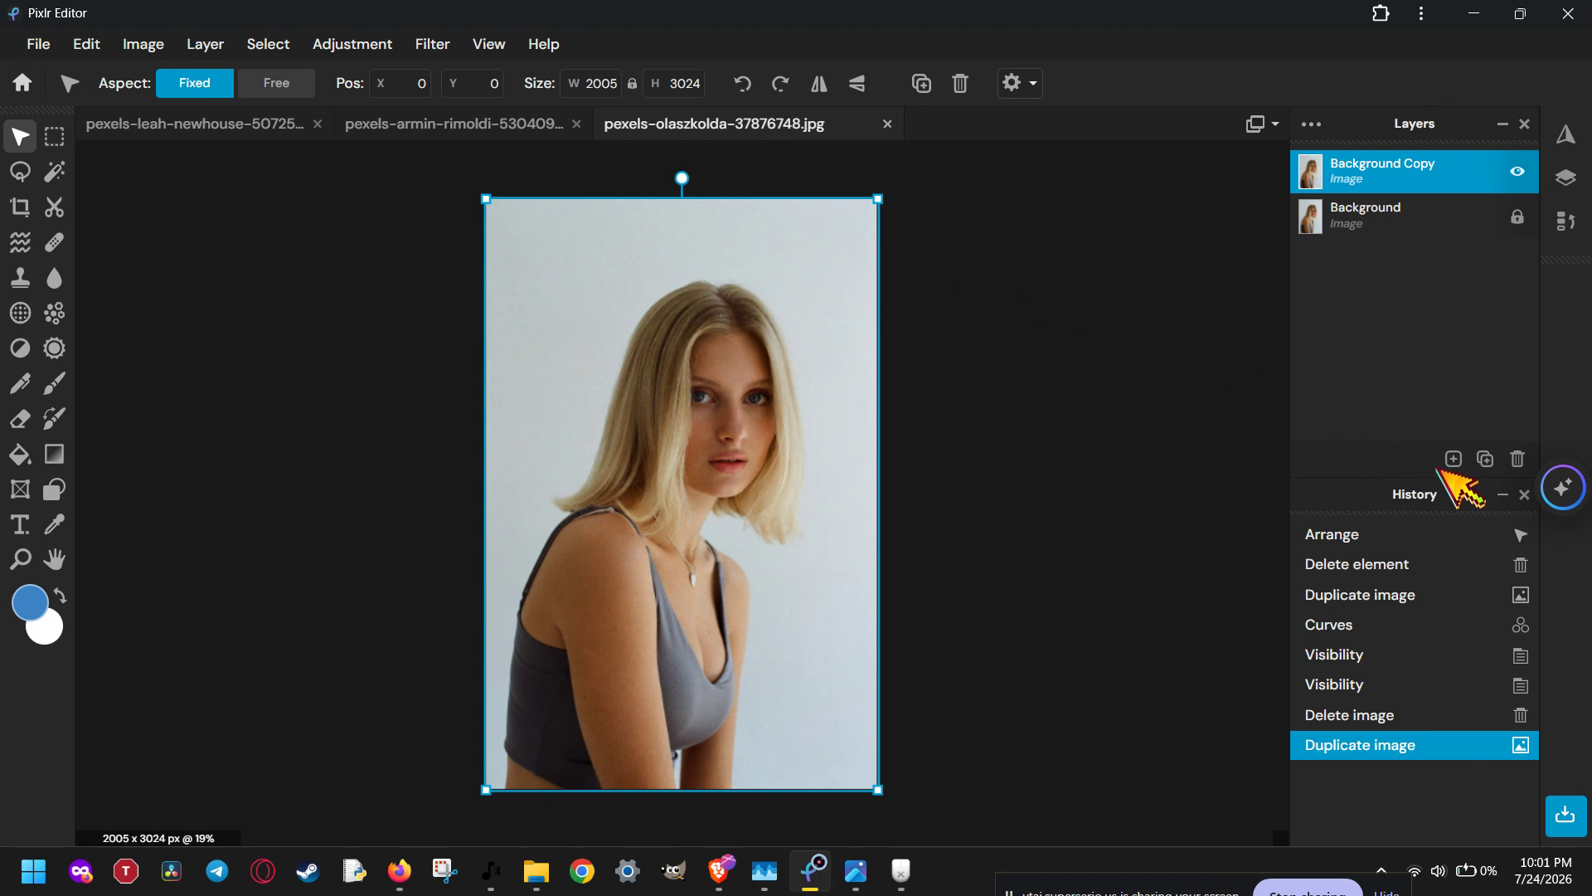
Draw a rectangular marquee selection around the woman's face and upper shoulders, and deselect it
click(54, 137)
drag(546, 317, 825, 574)
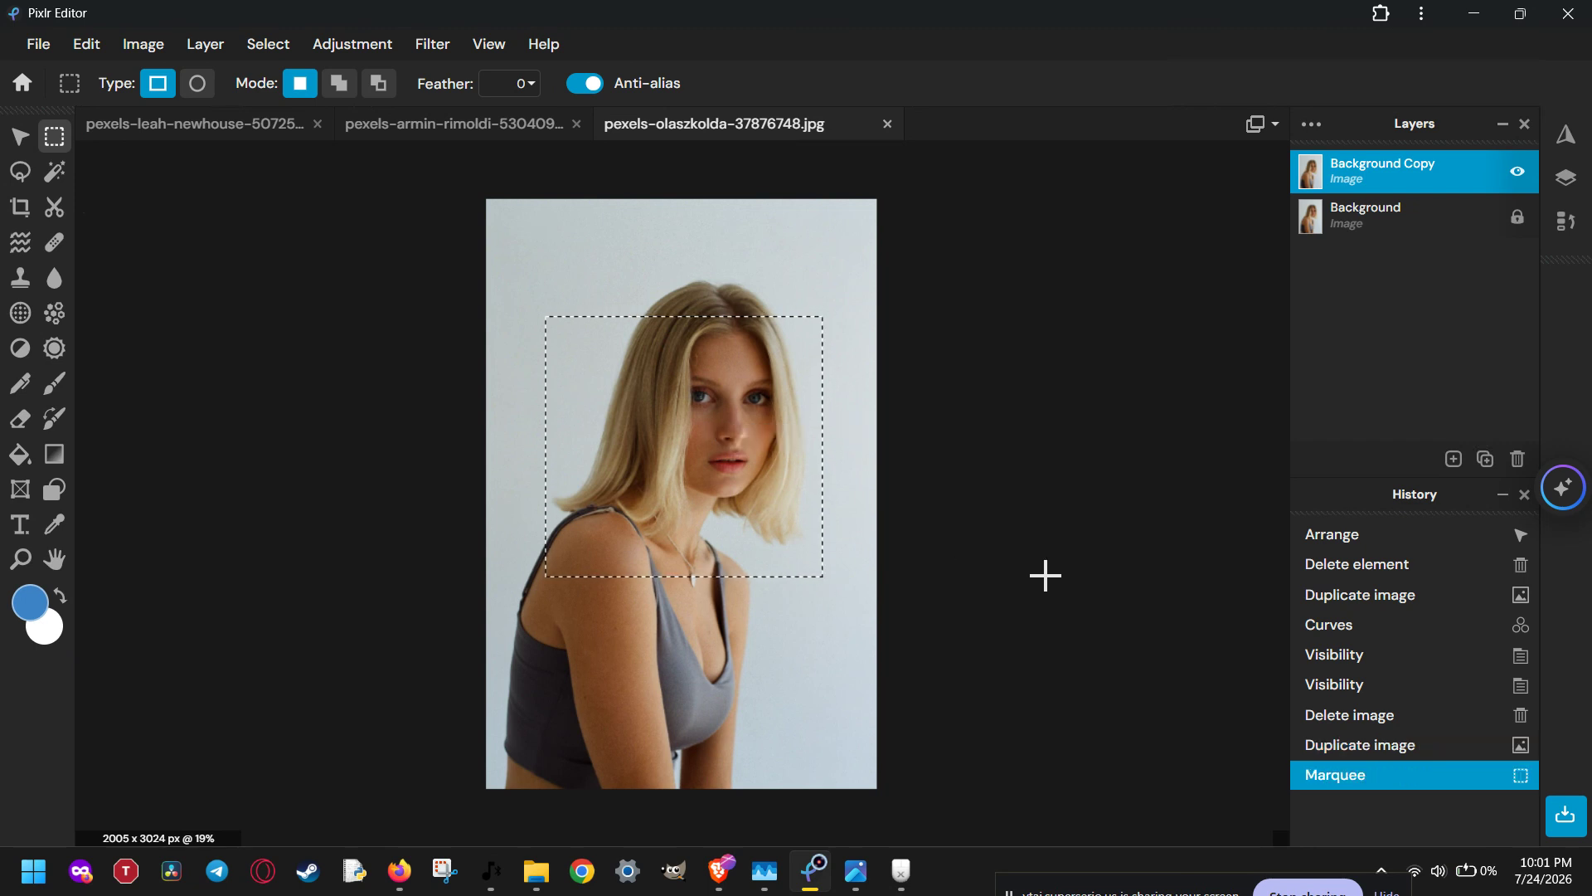
key(ctrl+d)
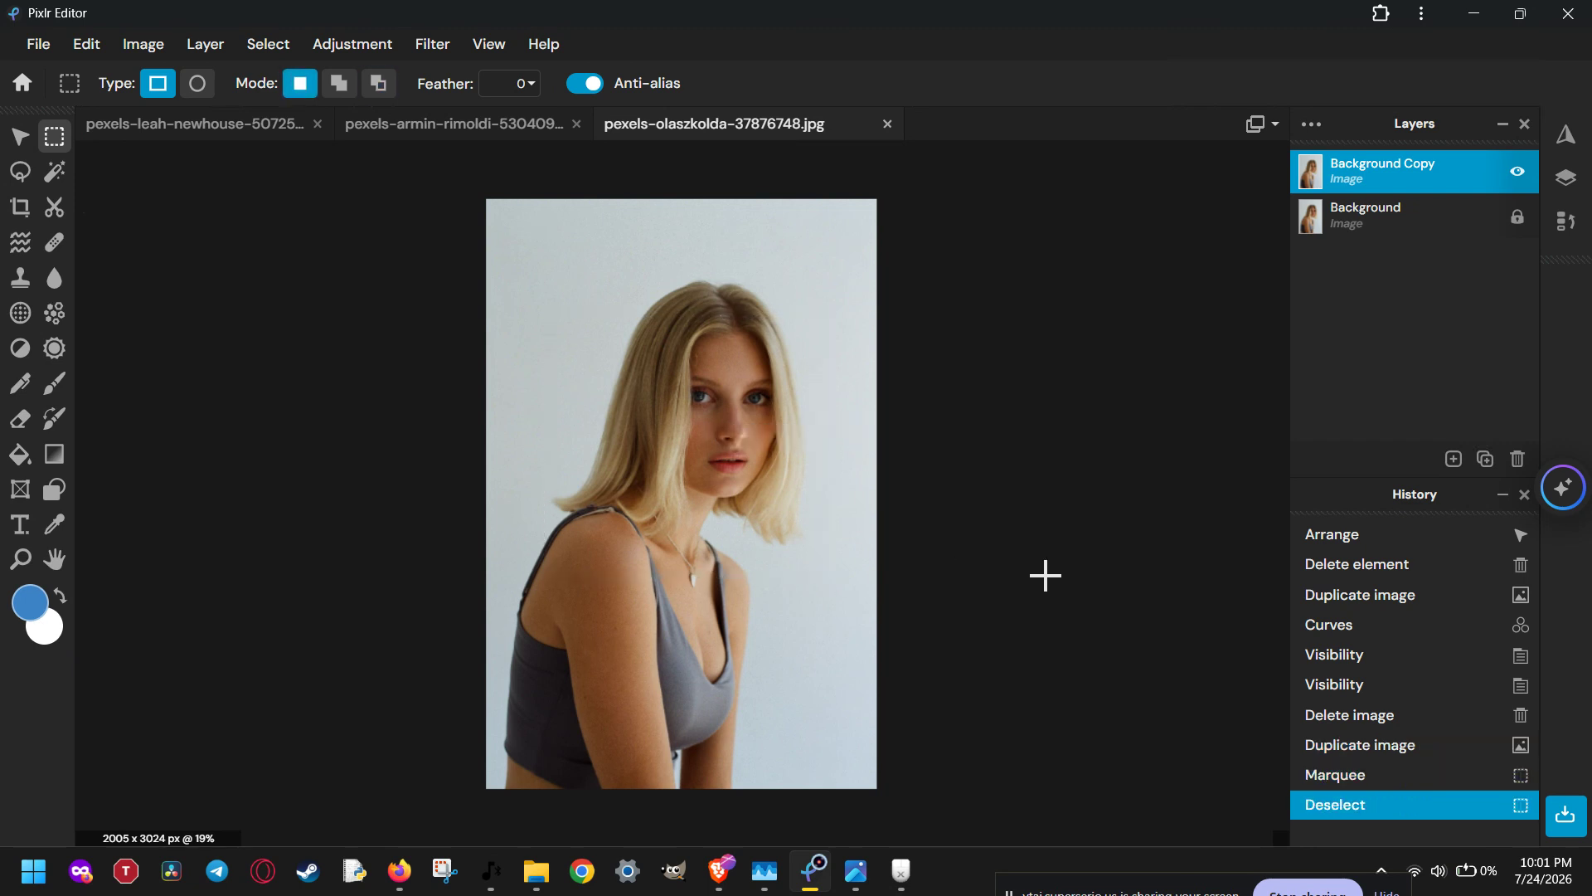
Draw a rectangular marquee selection of about 1396 by 1629 px enclosing the whole head, and clear it
drag(546, 266, 819, 585)
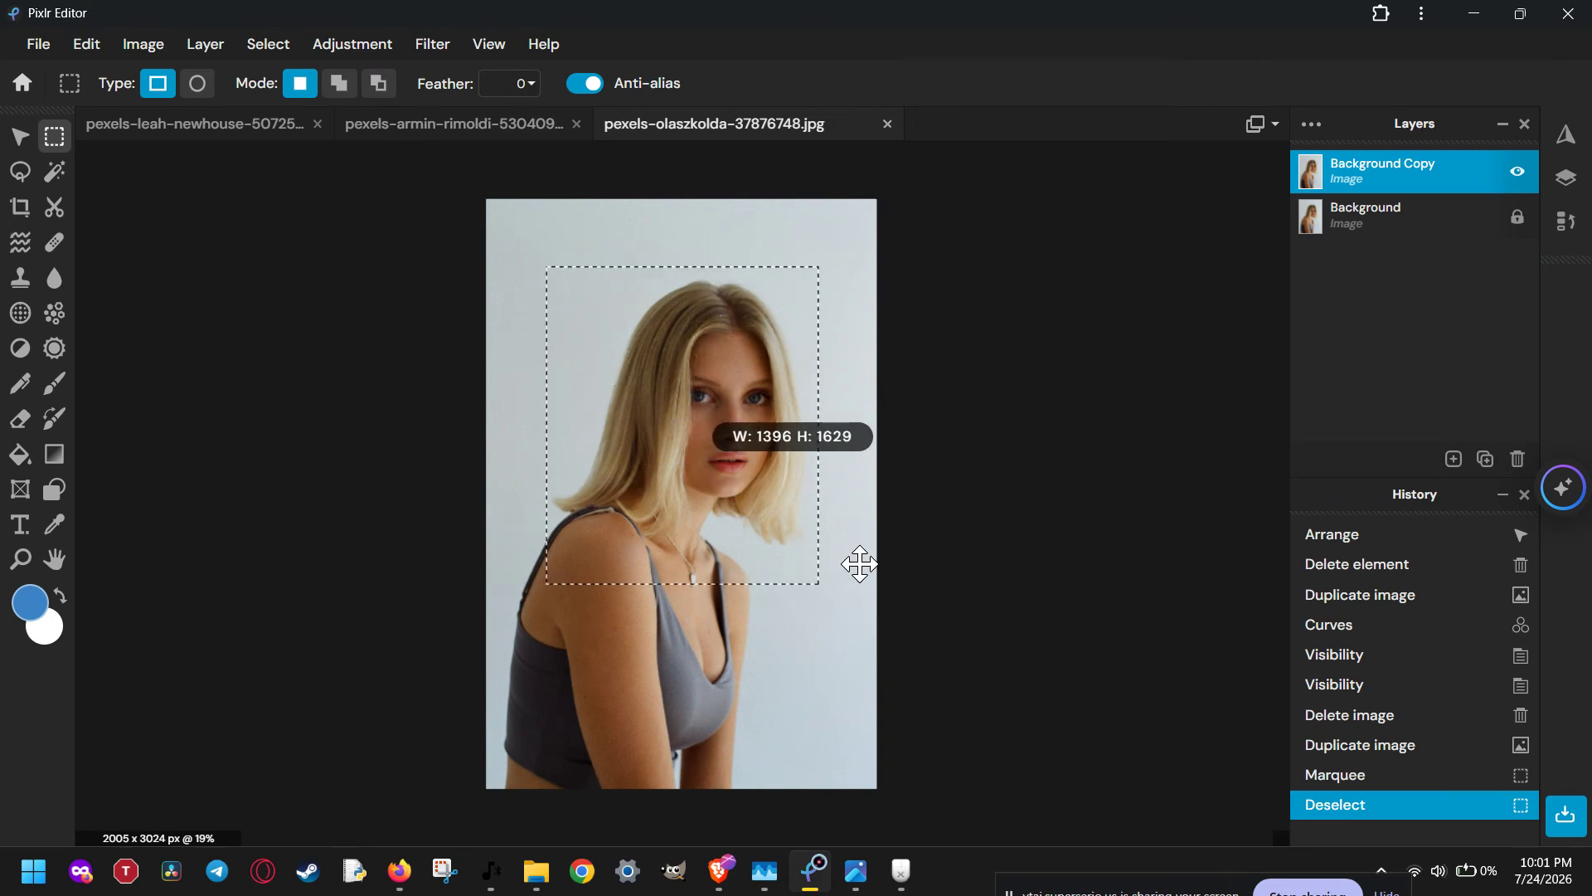
click(292, 42)
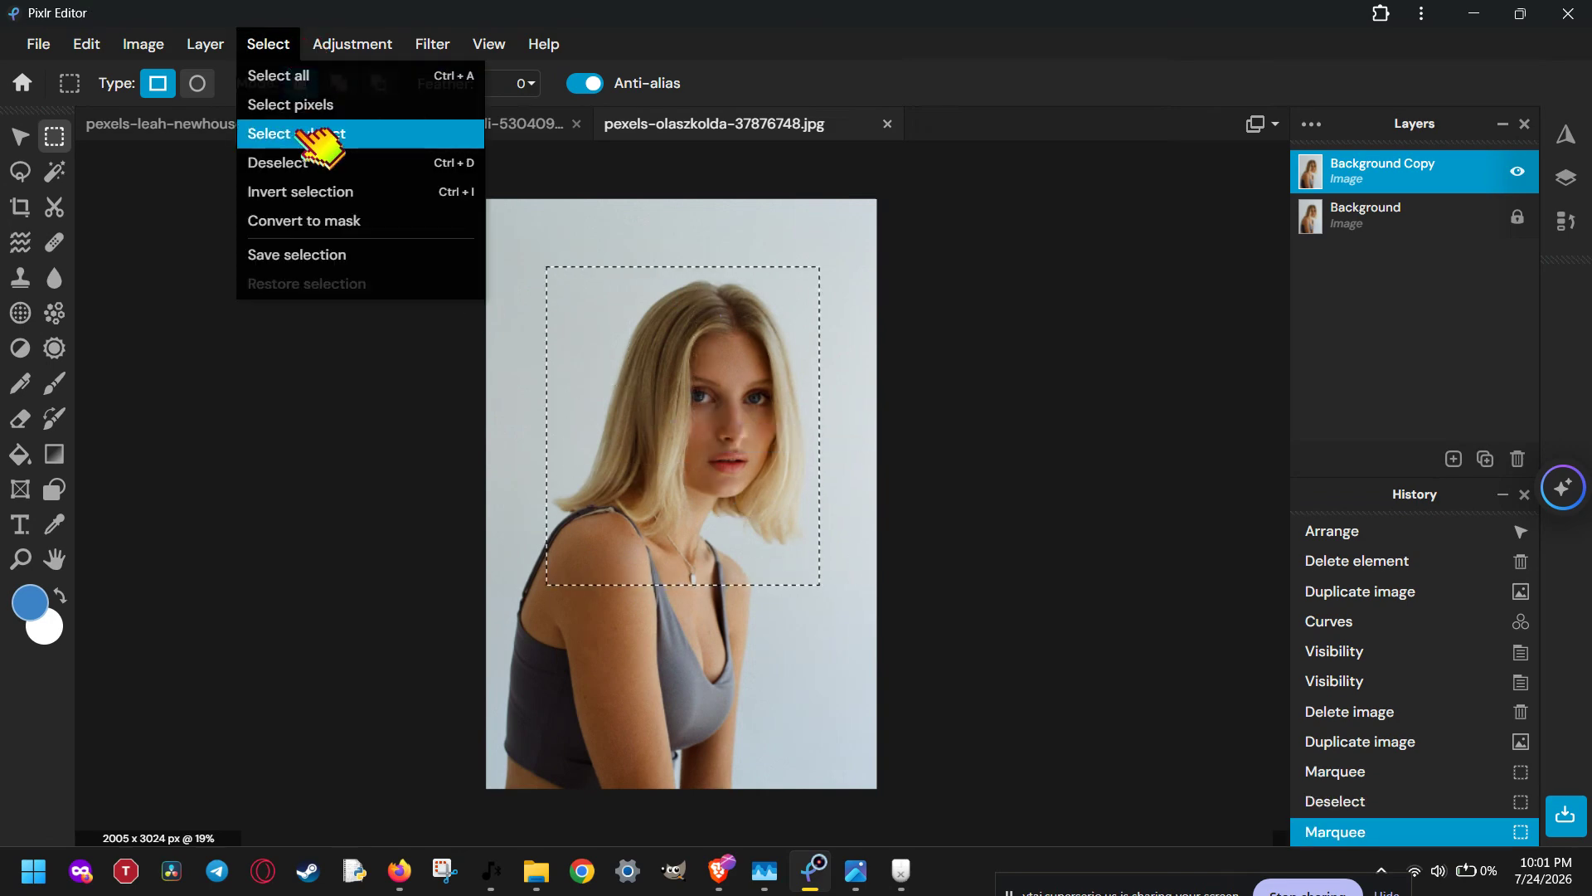
click(465, 163)
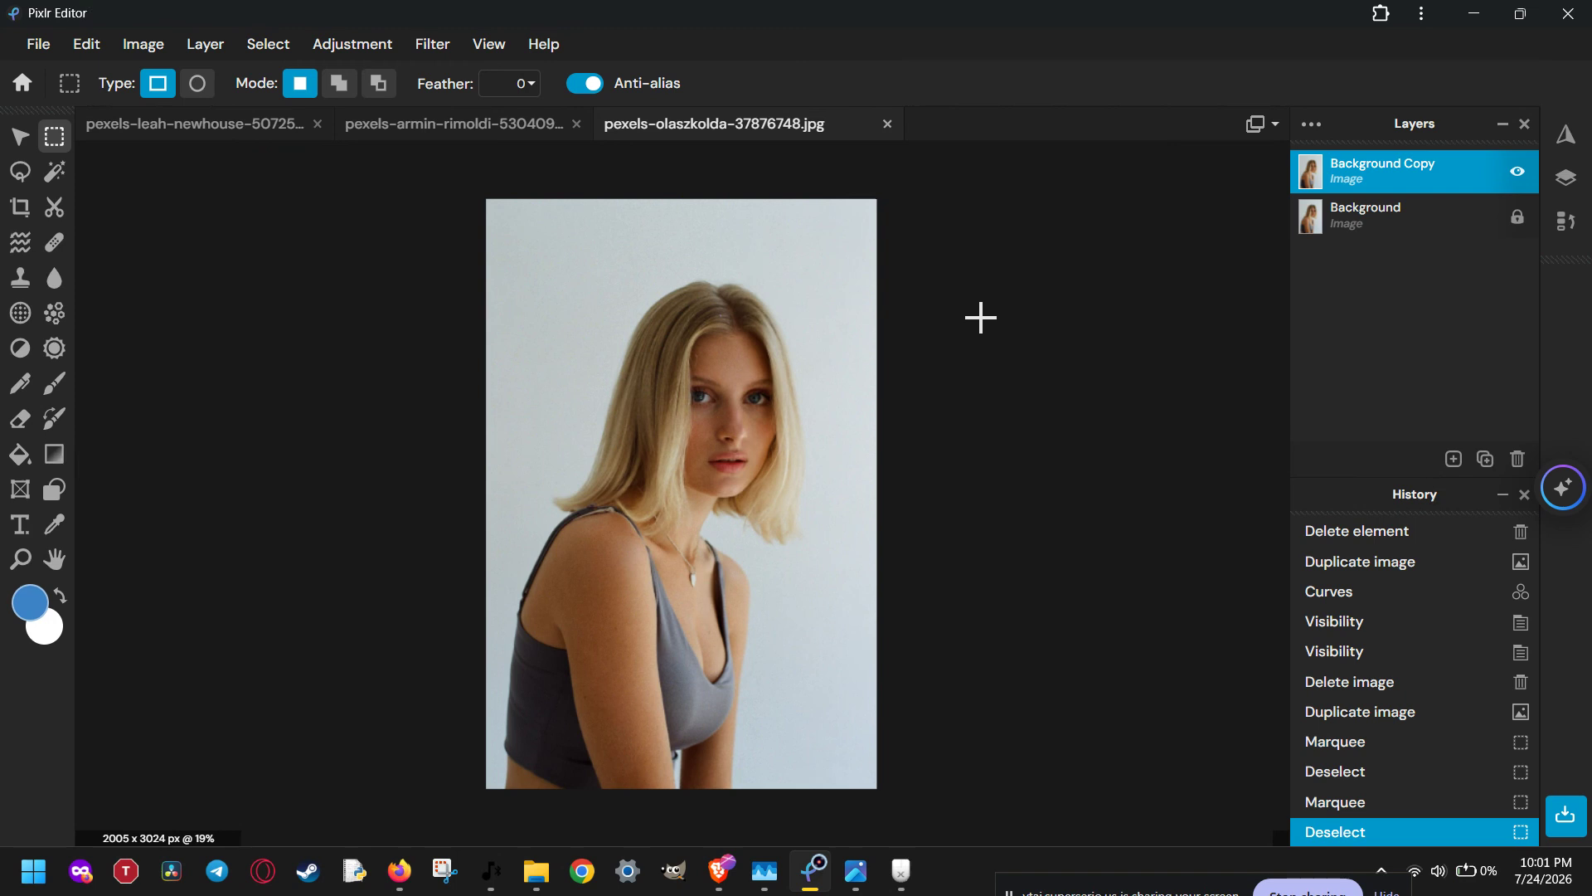
Activate the Fill tool and call up the on-canvas colour palette at several spots on the photo, dismissing it without picking a colour
click(20, 454)
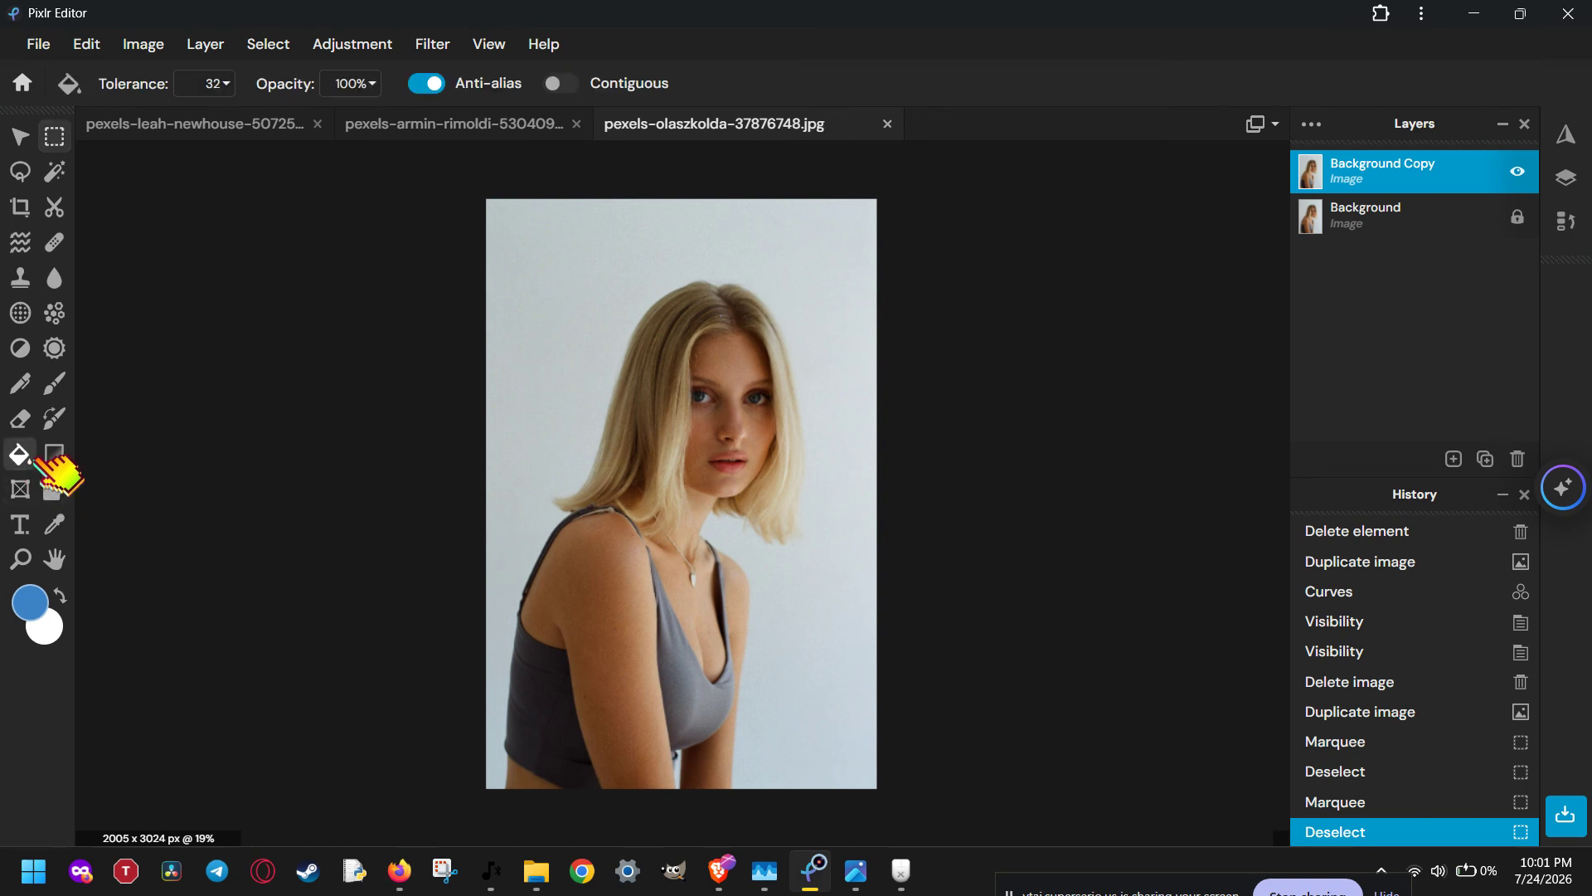
right_click(522, 319)
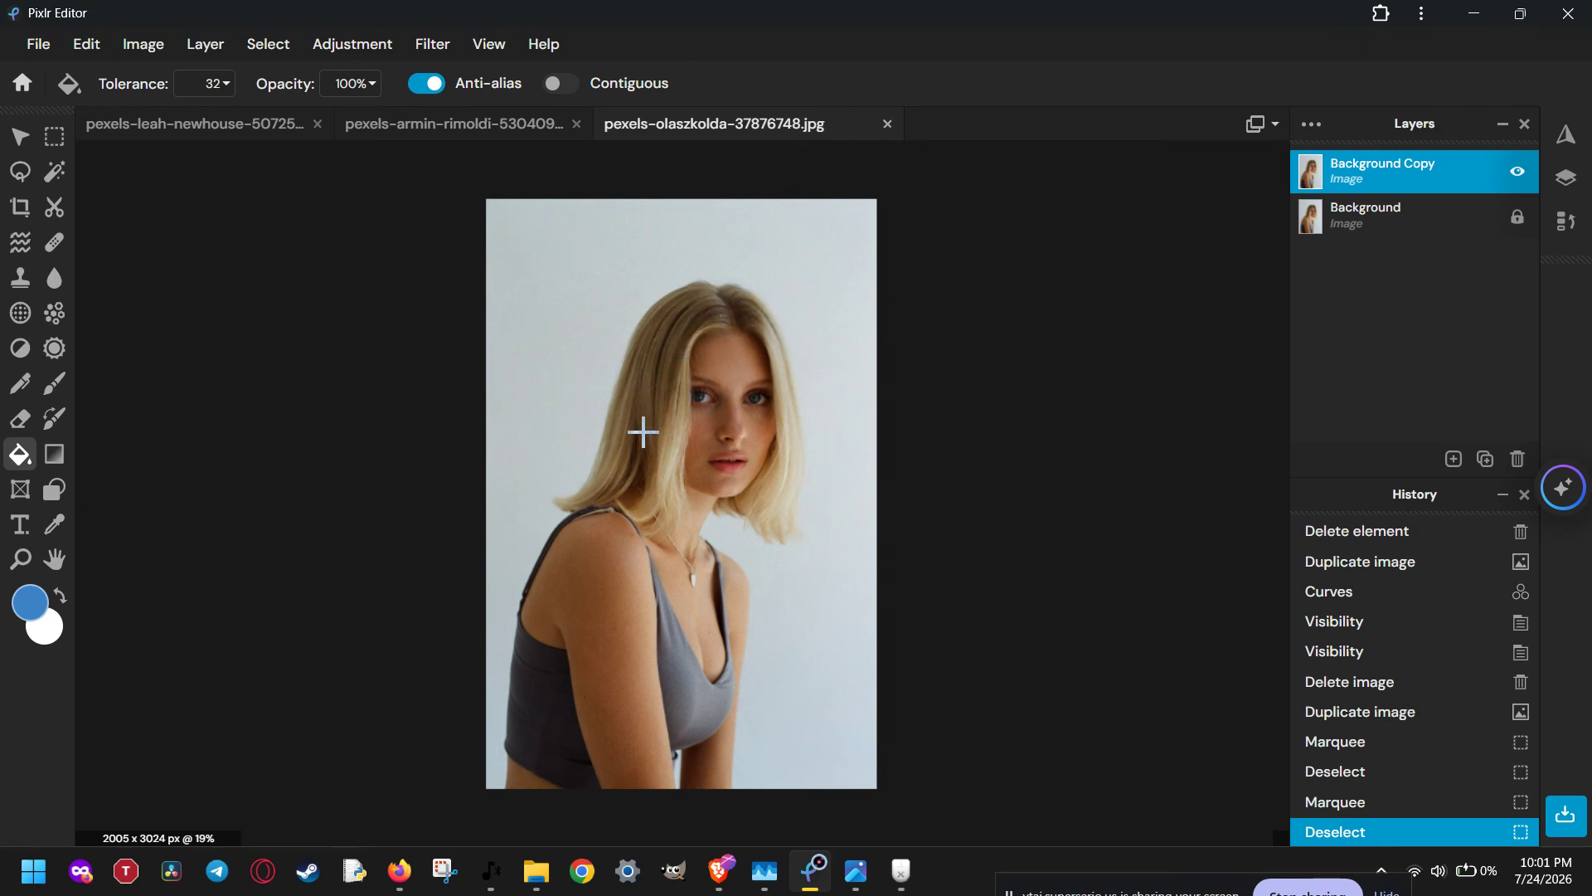
right_click(600, 507)
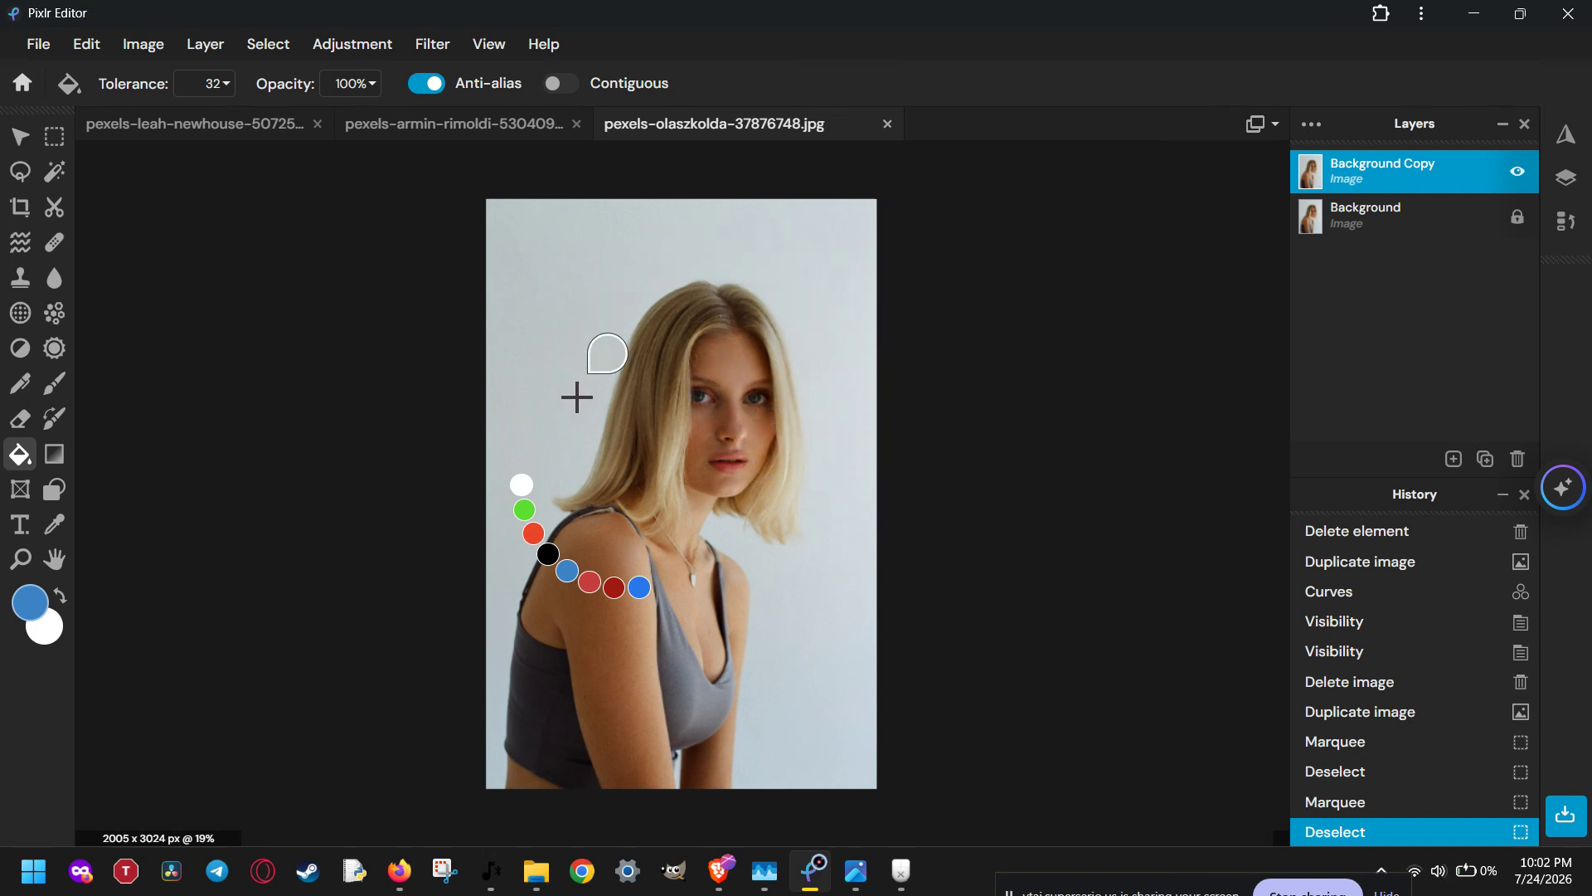
key(Escape)
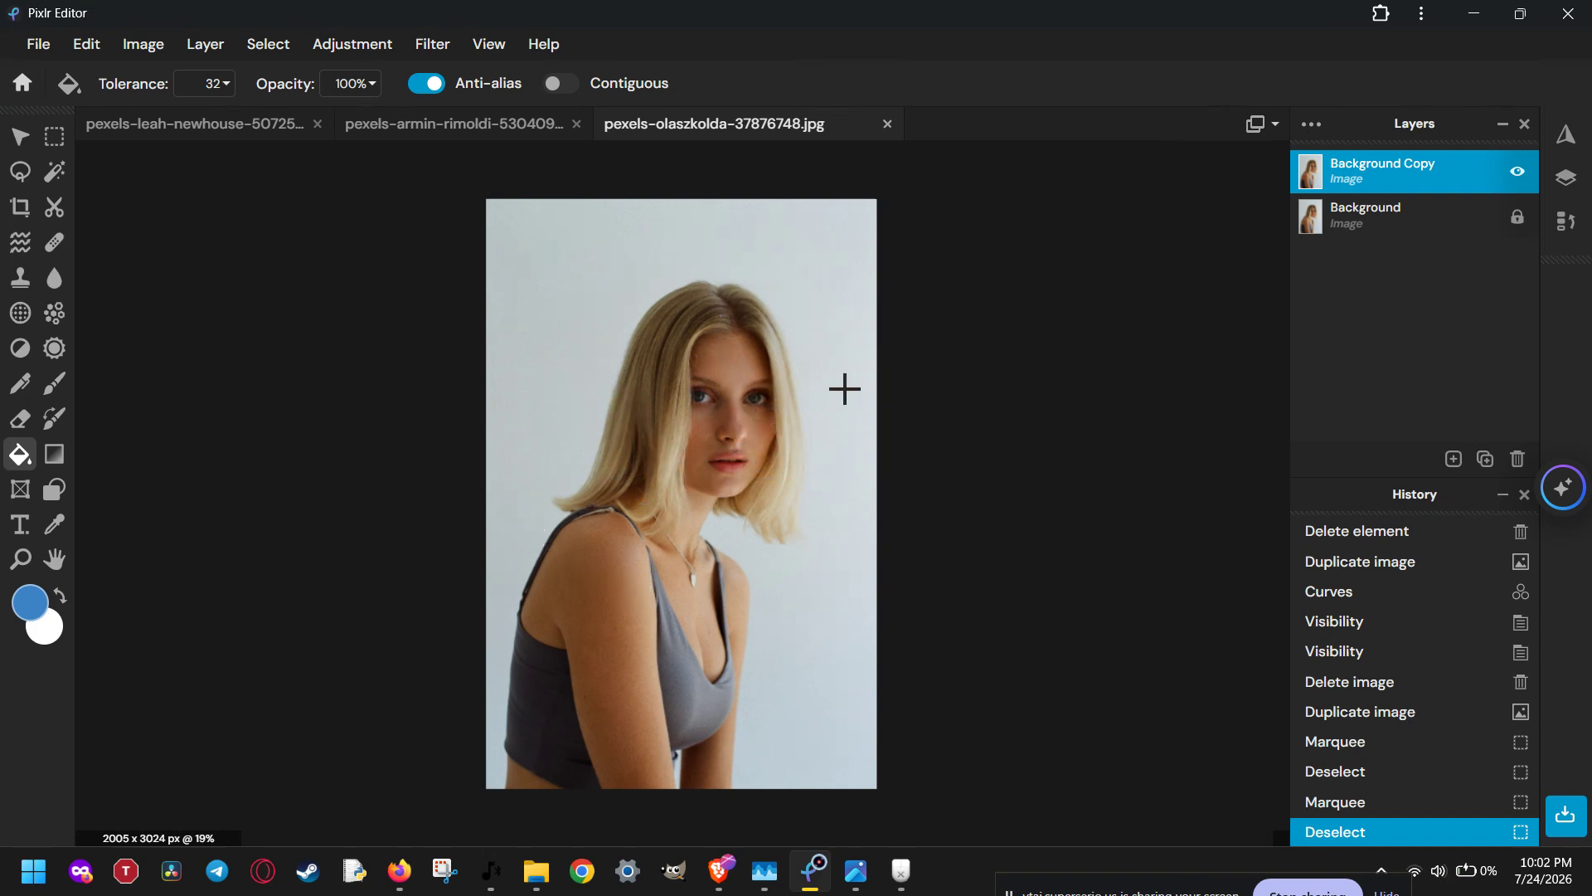
right_click(843, 381)
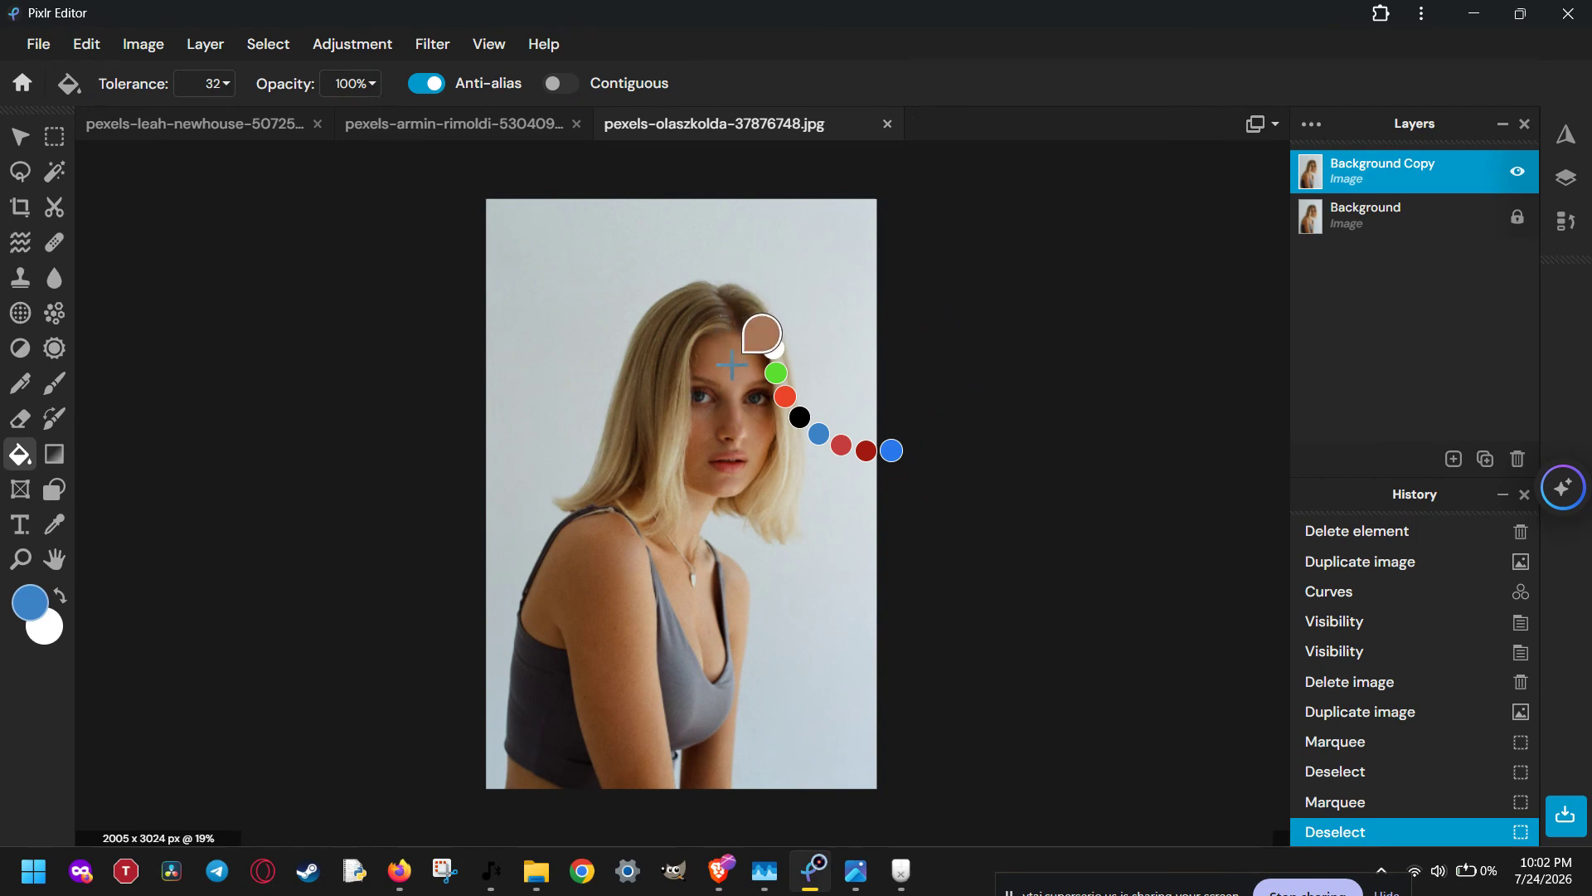
key(Escape)
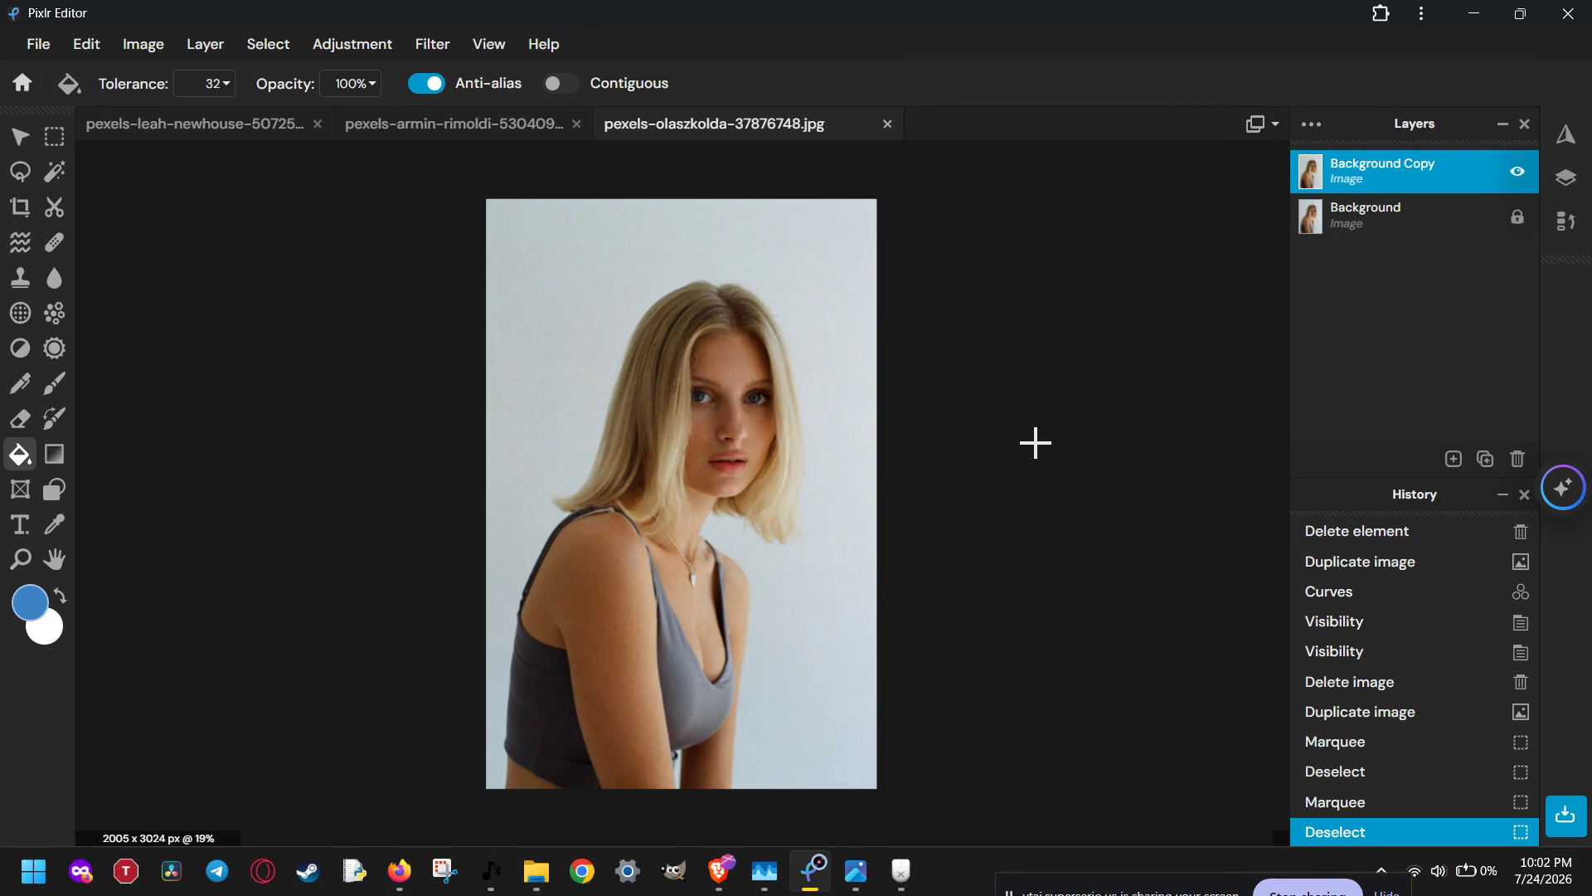
Examine the woman's face at 100% zoom, from the chin and lips up to the eyes and forehead
scroll(757, 490, up, 4)
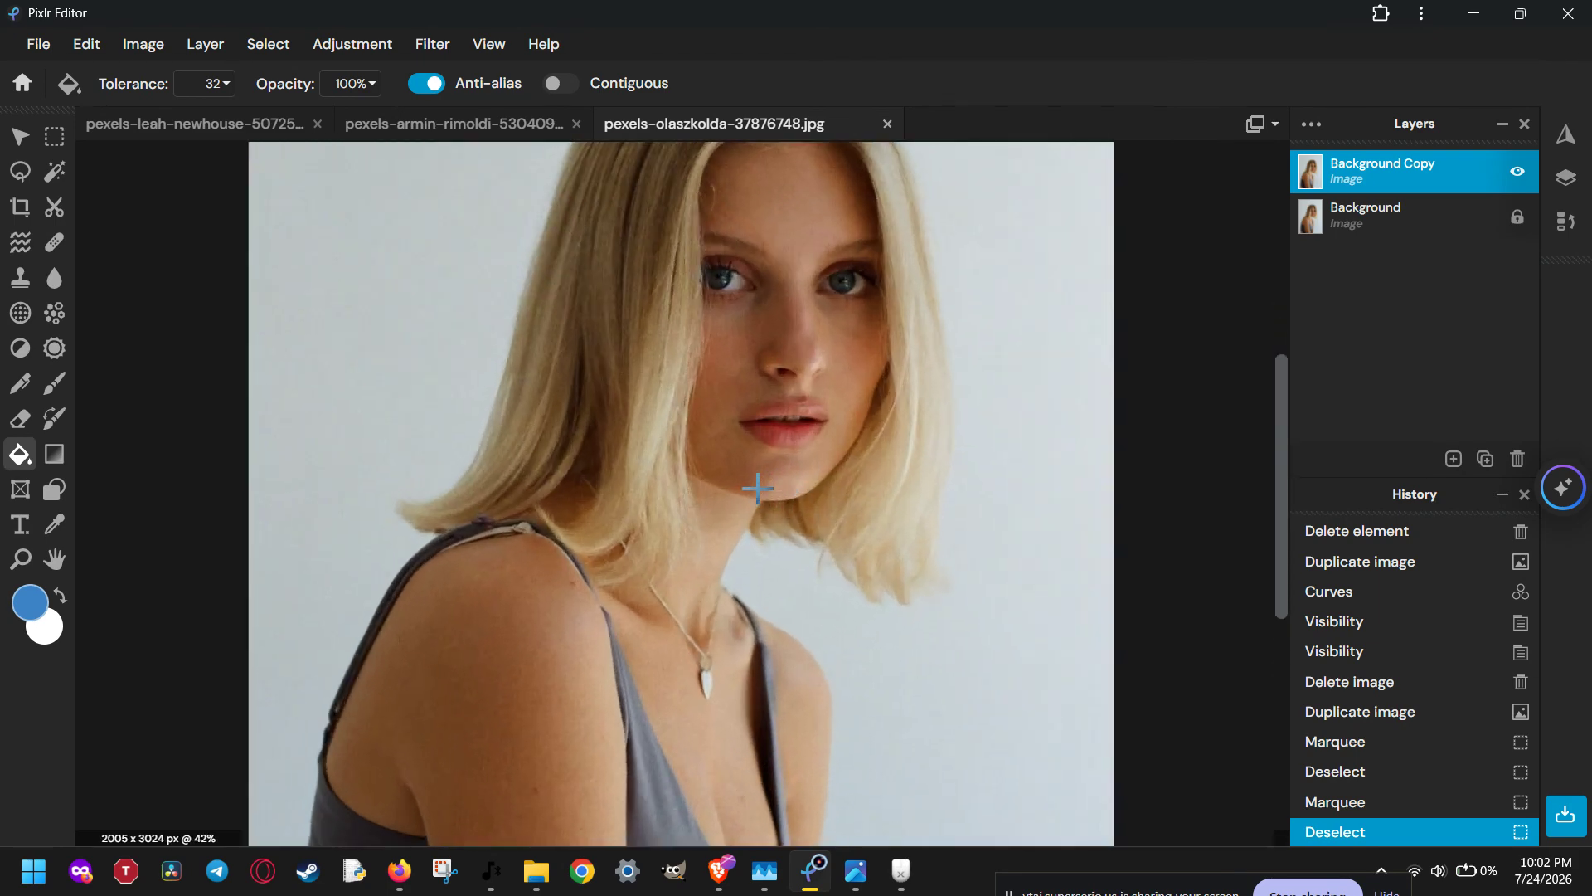
right_click(757, 490)
scroll(757, 490, up, 4)
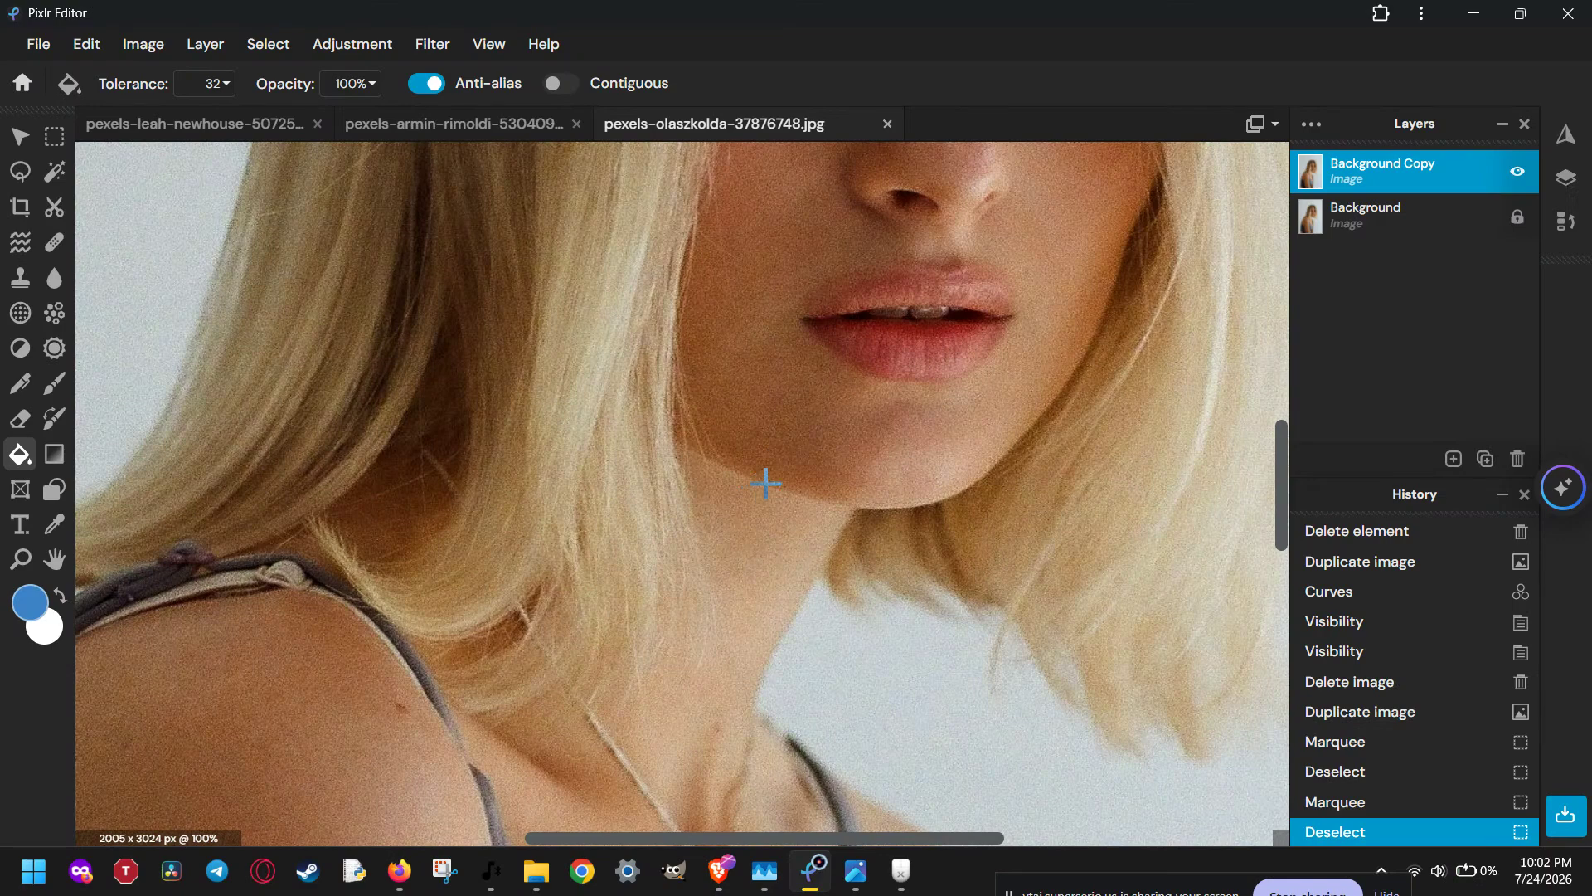
drag(970, 227, 931, 569)
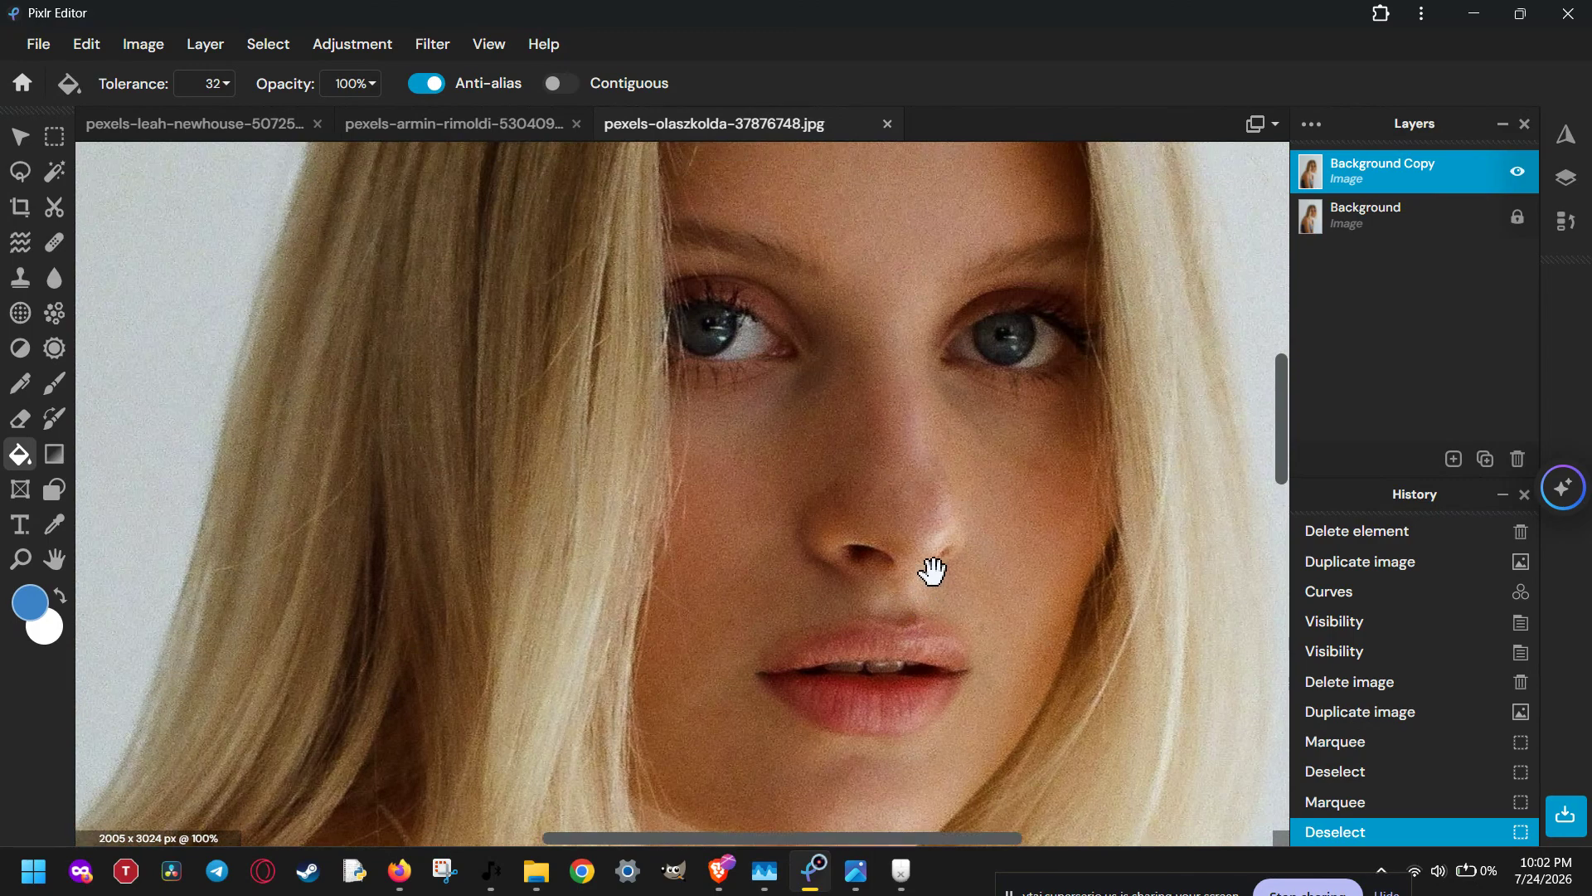
drag(1037, 251, 1028, 572)
mouse_move(1080, 371)
mouse_down()
mouse_move(1078, 544)
mouse_move(1108, 560)
mouse_move(1127, 426)
mouse_up()
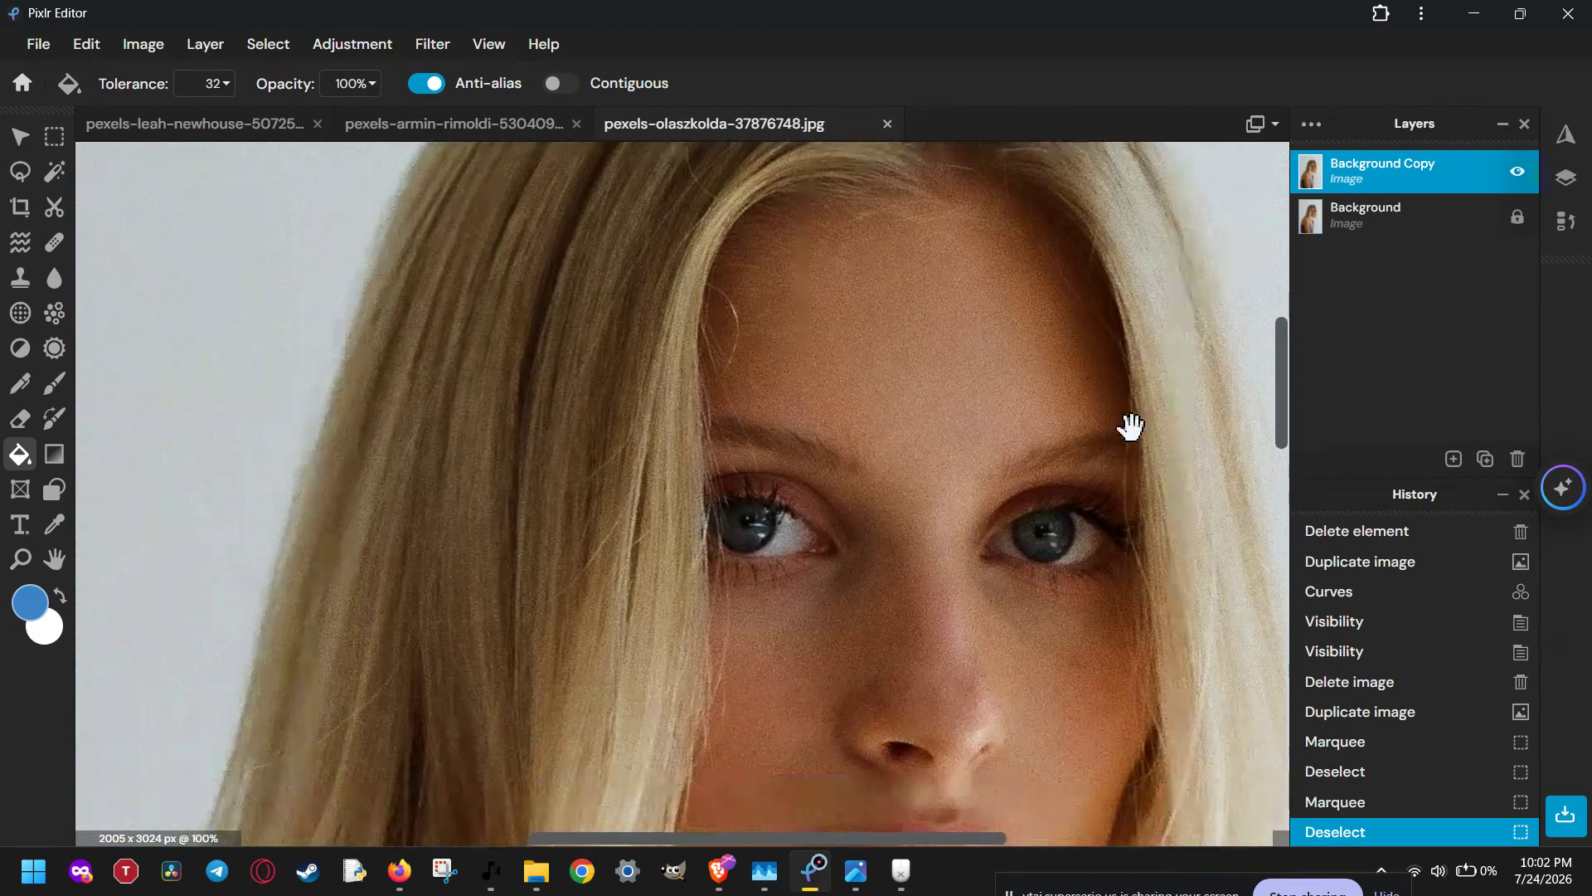
drag(1130, 508, 1139, 470)
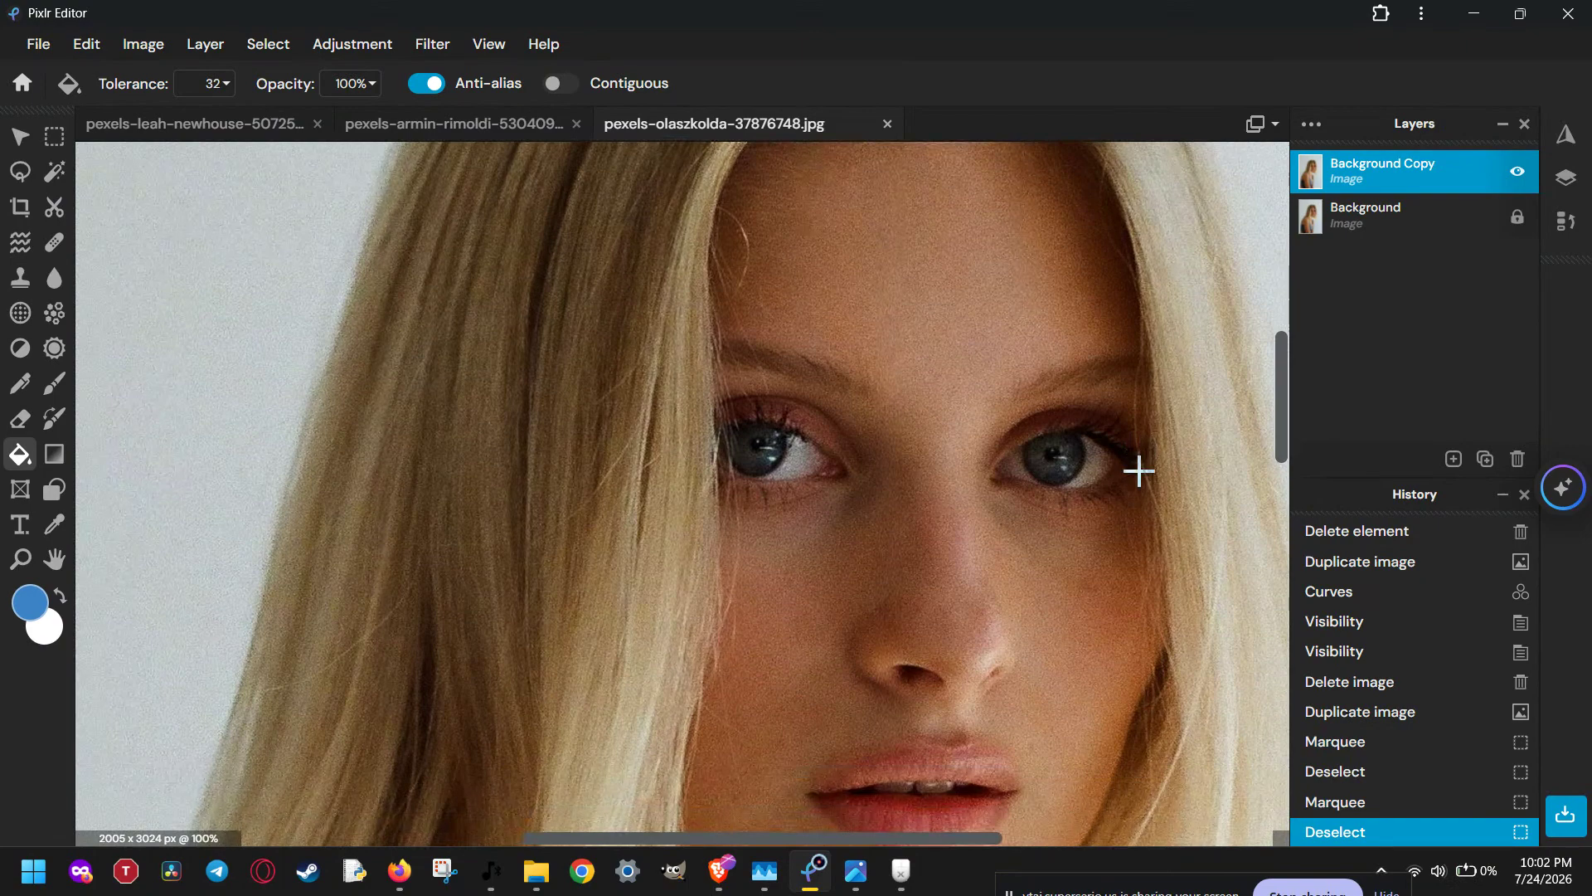
Fit the whole portrait to the screen
key(ctrl+0)
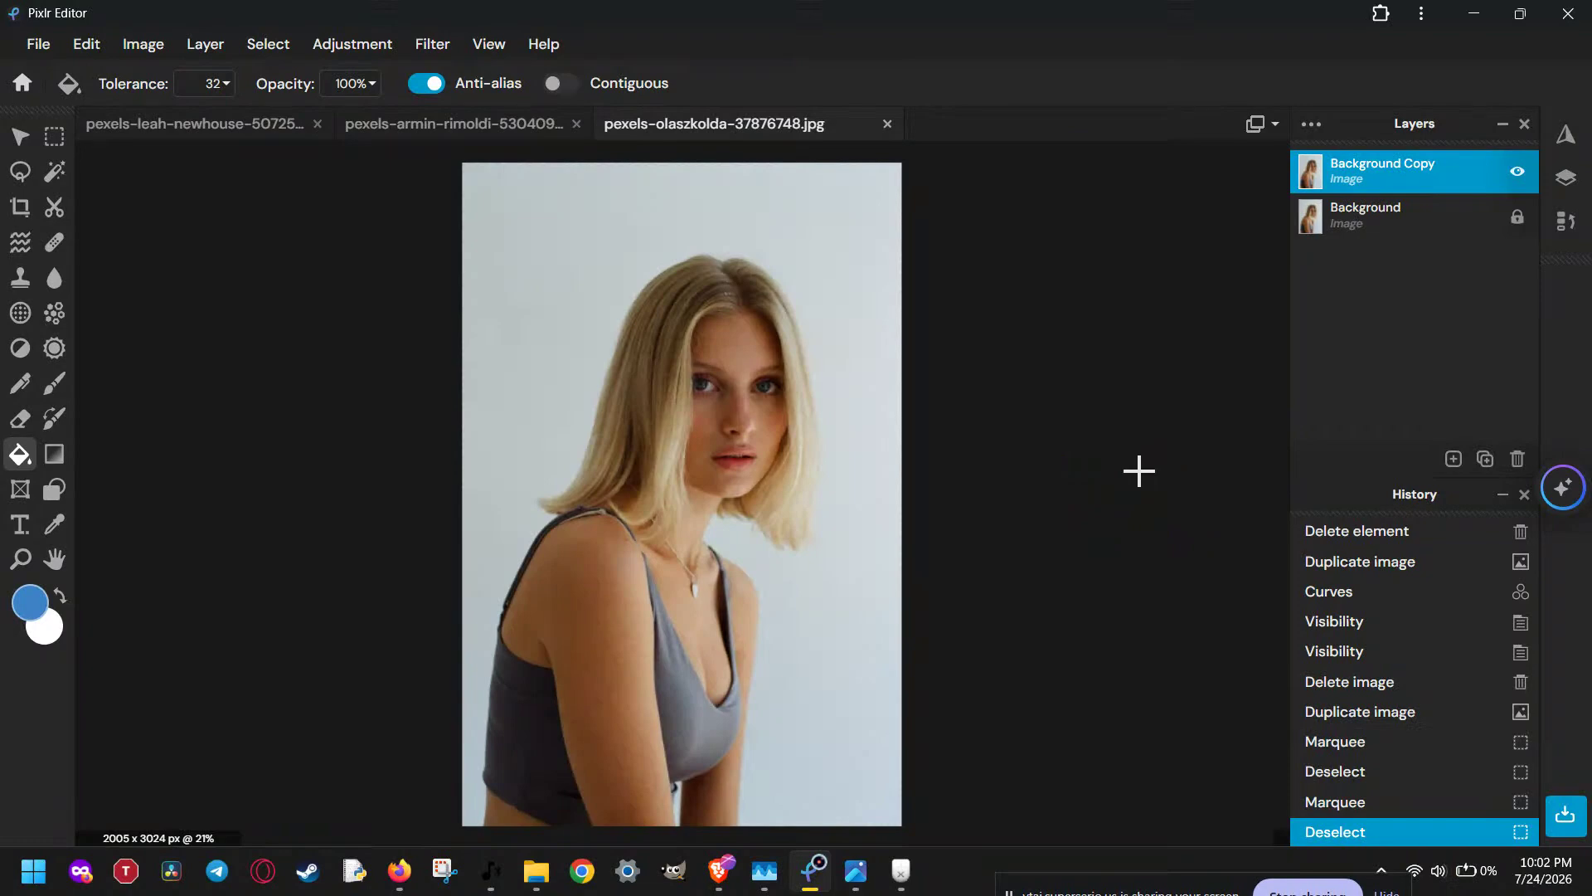
click(490, 46)
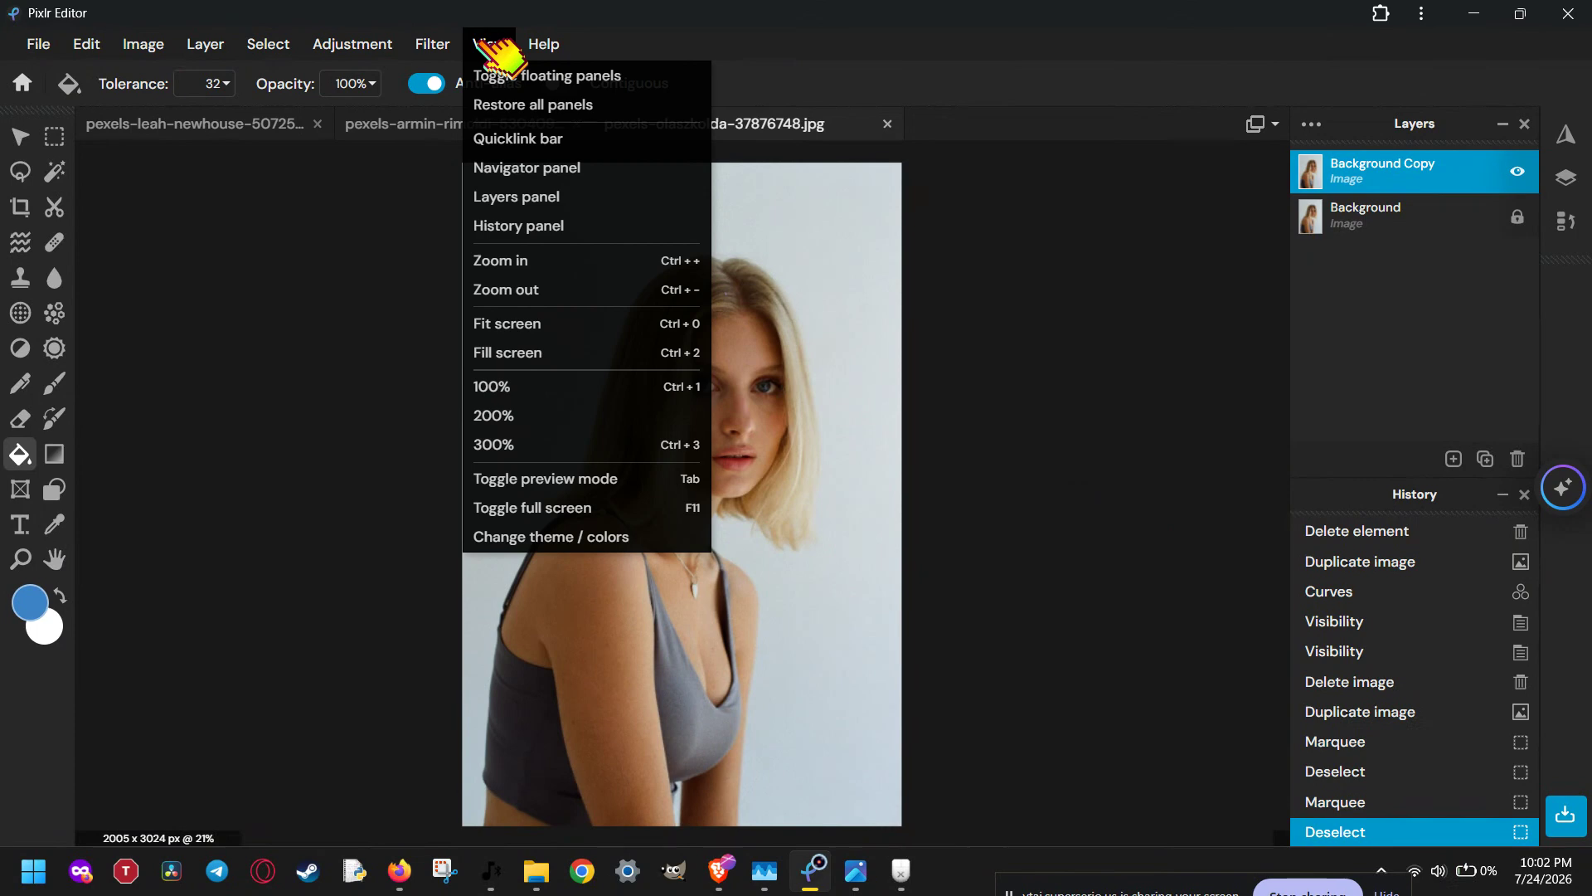
click(709, 323)
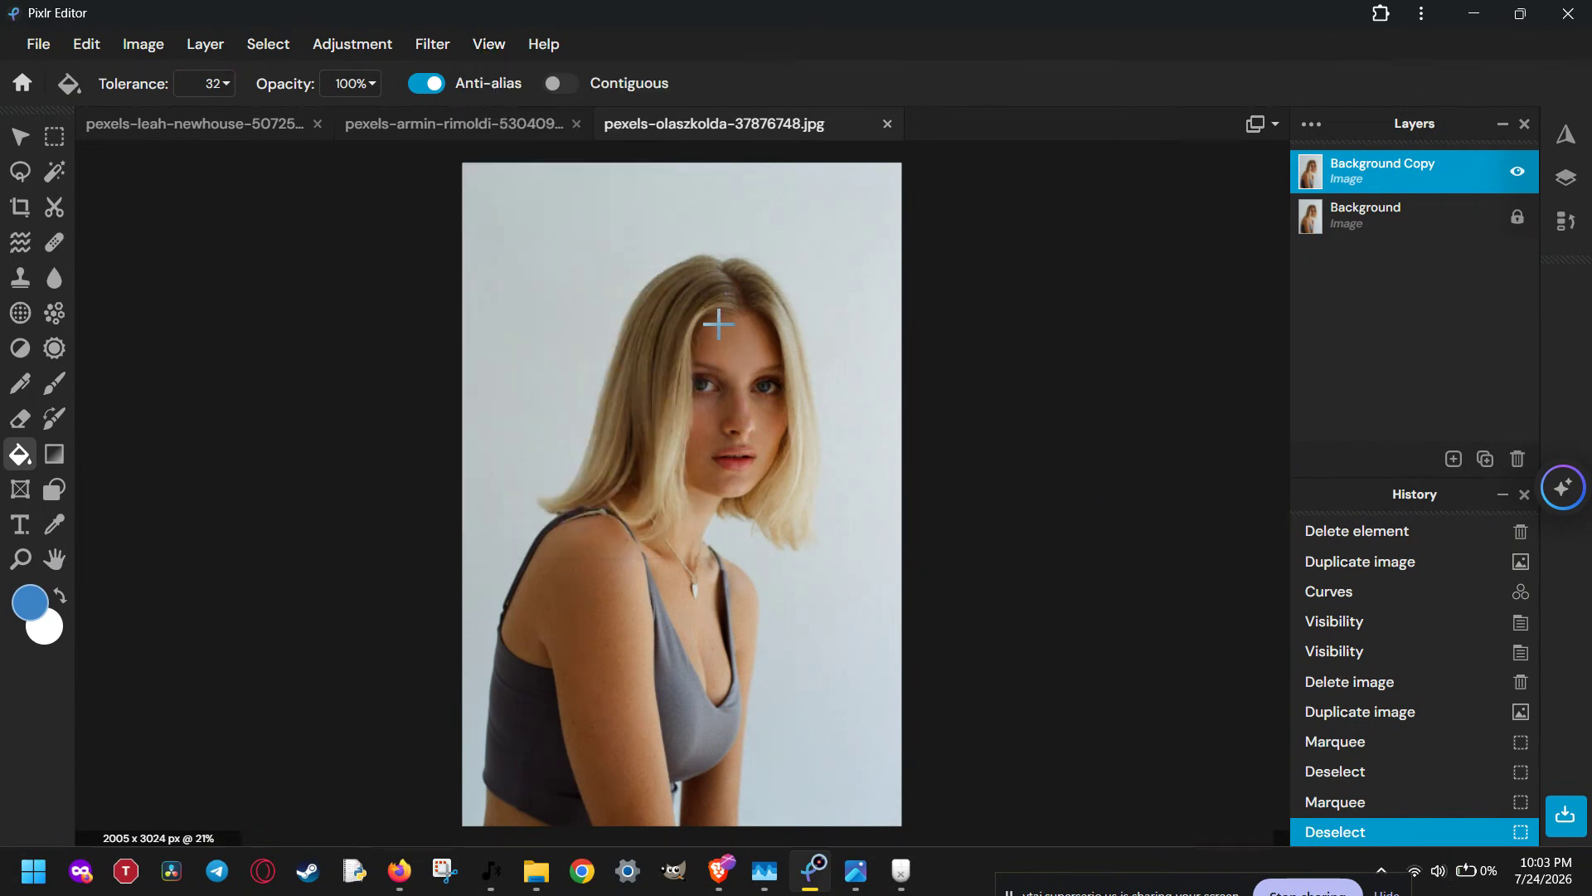
Bring up the list of view and zoom commands for the image
click(489, 44)
click(479, 39)
click(483, 37)
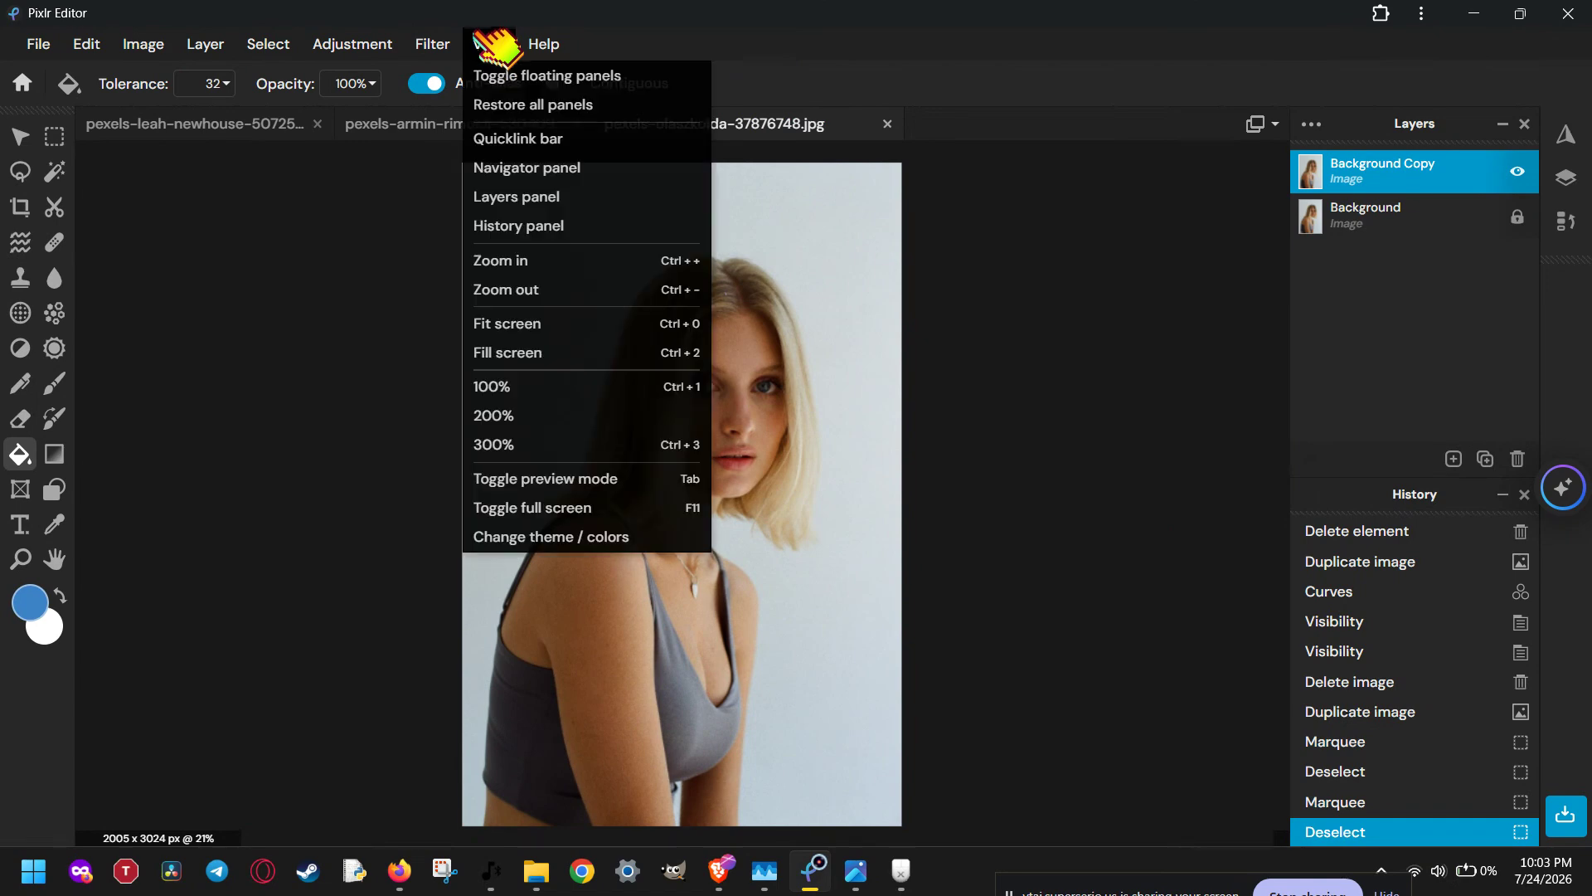